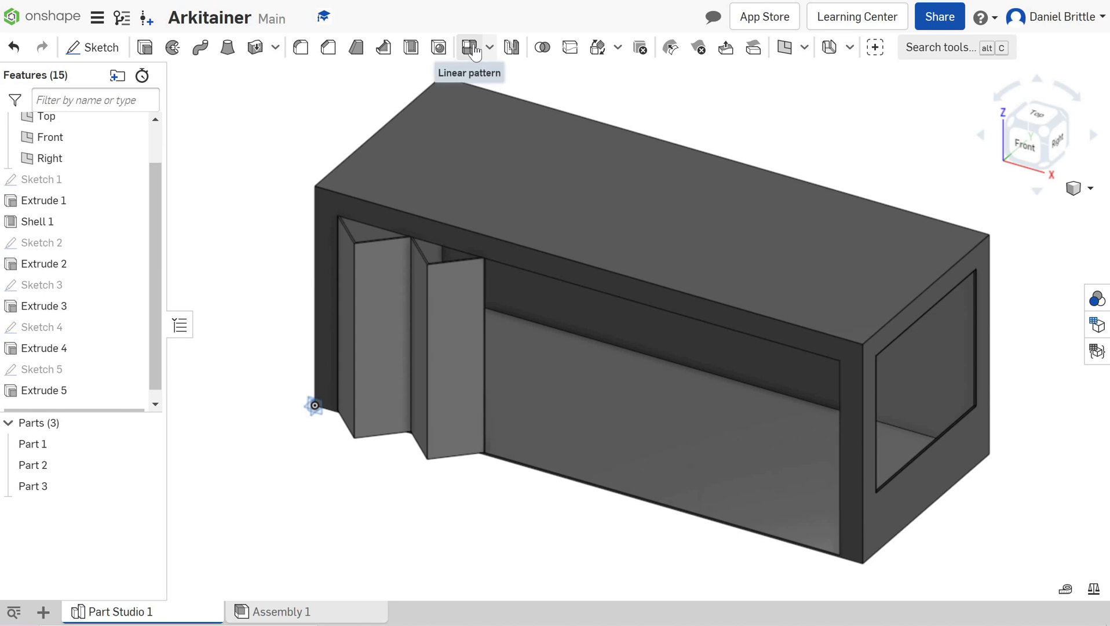
Set up a linear part pattern of the folding door, Part 2, along the container's long upper front edge at 1500 mm distance
click(470, 55)
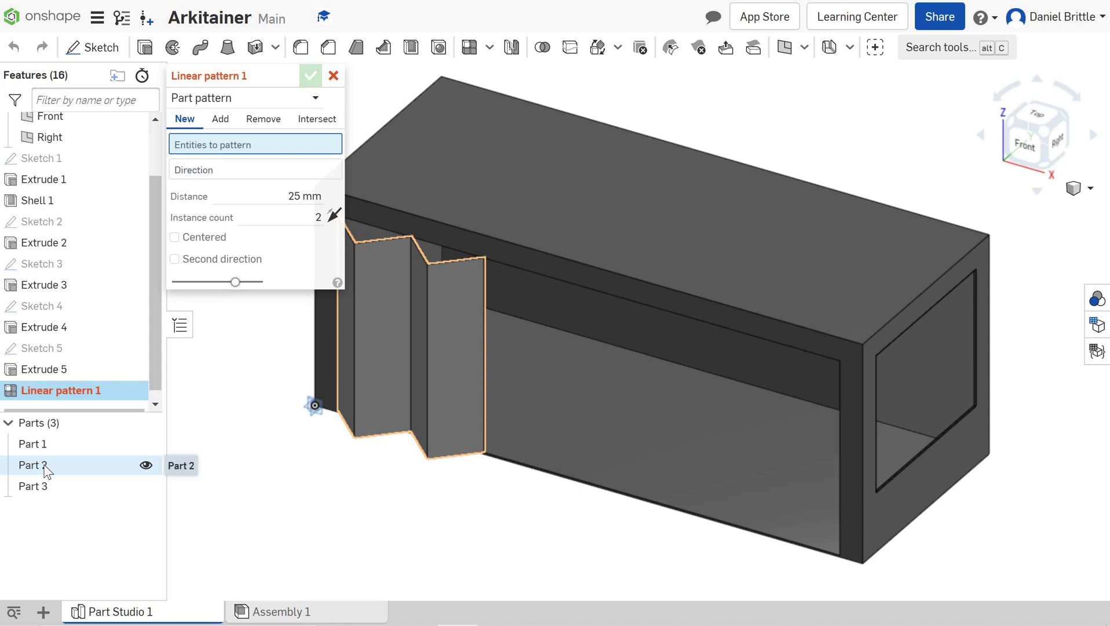
click(44, 467)
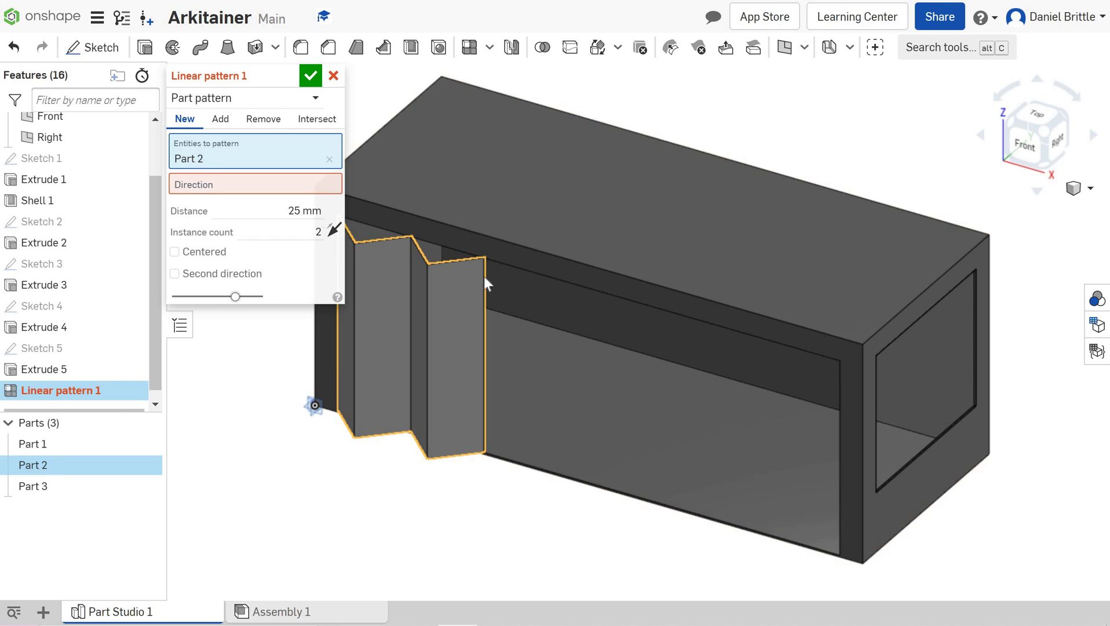
click(527, 249)
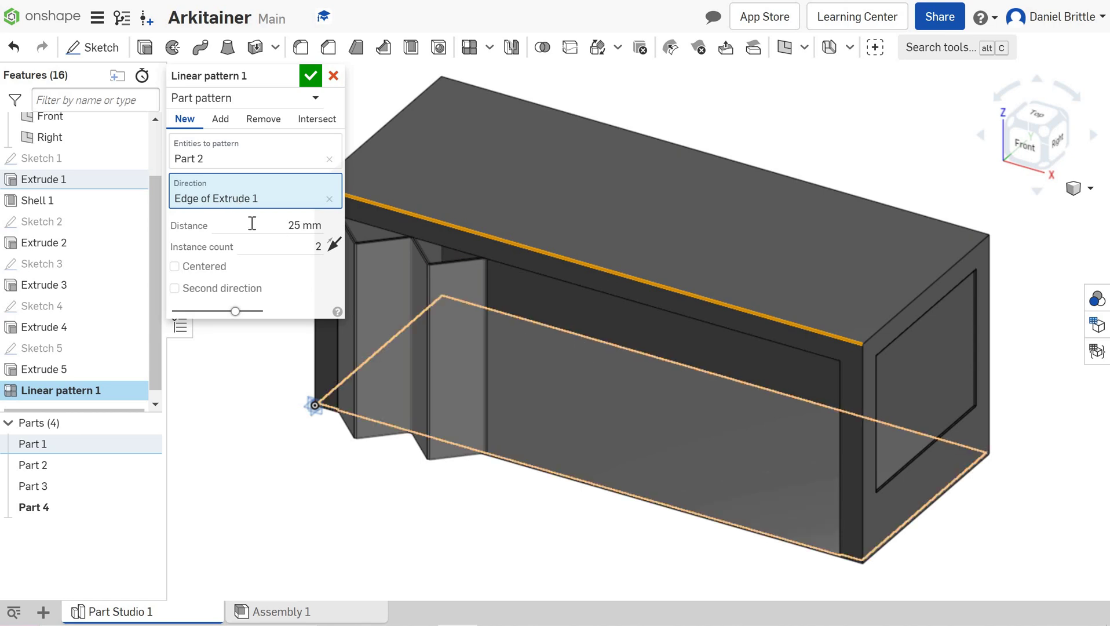
click(295, 227)
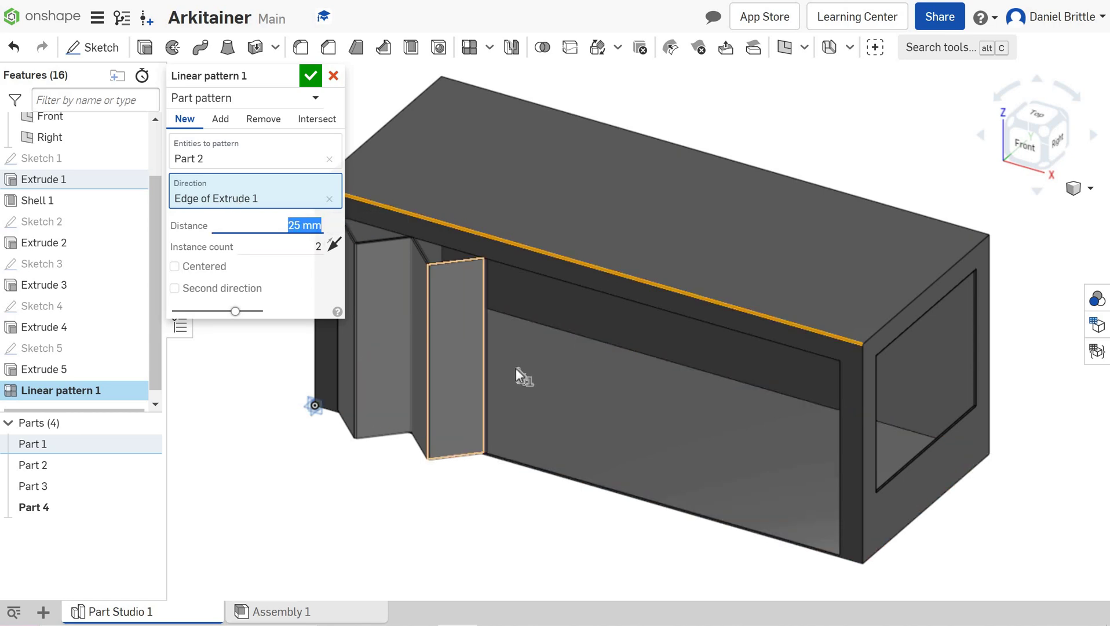
click(1036, 116)
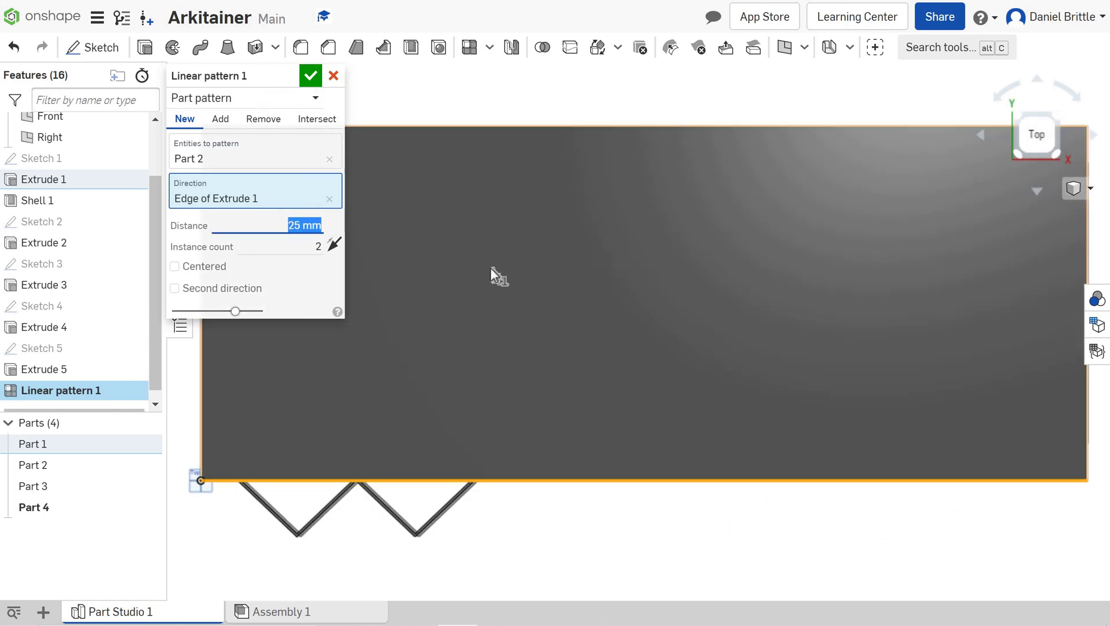
text(1500)
key(Return)
scroll(471, 498, down, 2)
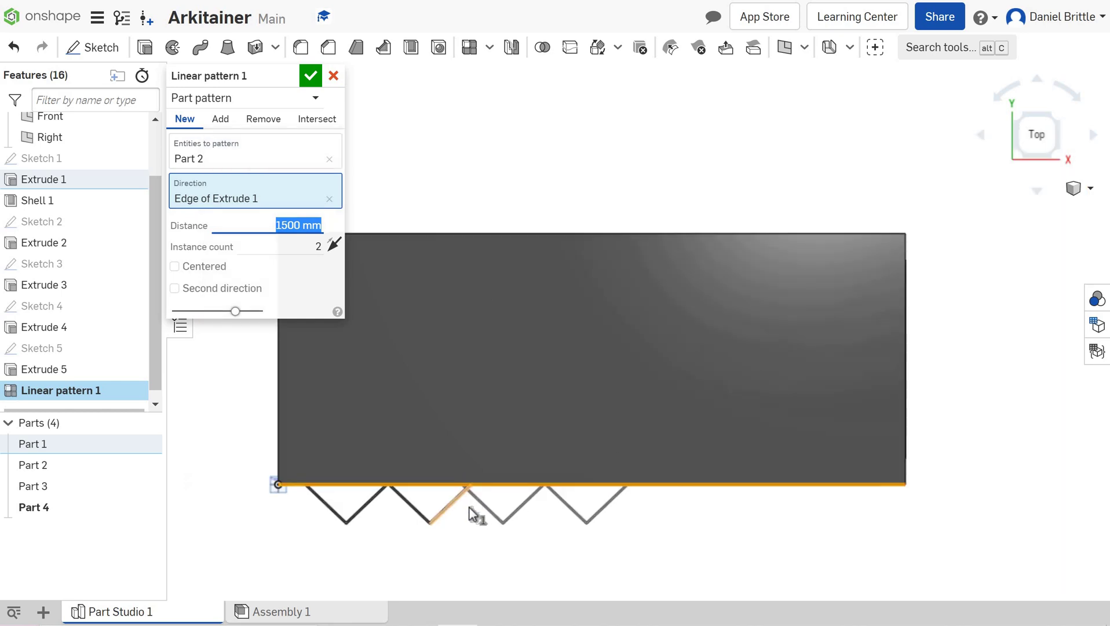
Display the model shaded with hidden edges to inspect where the original and patterned door panels meet
scroll(475, 492, up, 6)
scroll(478, 476, down, 2)
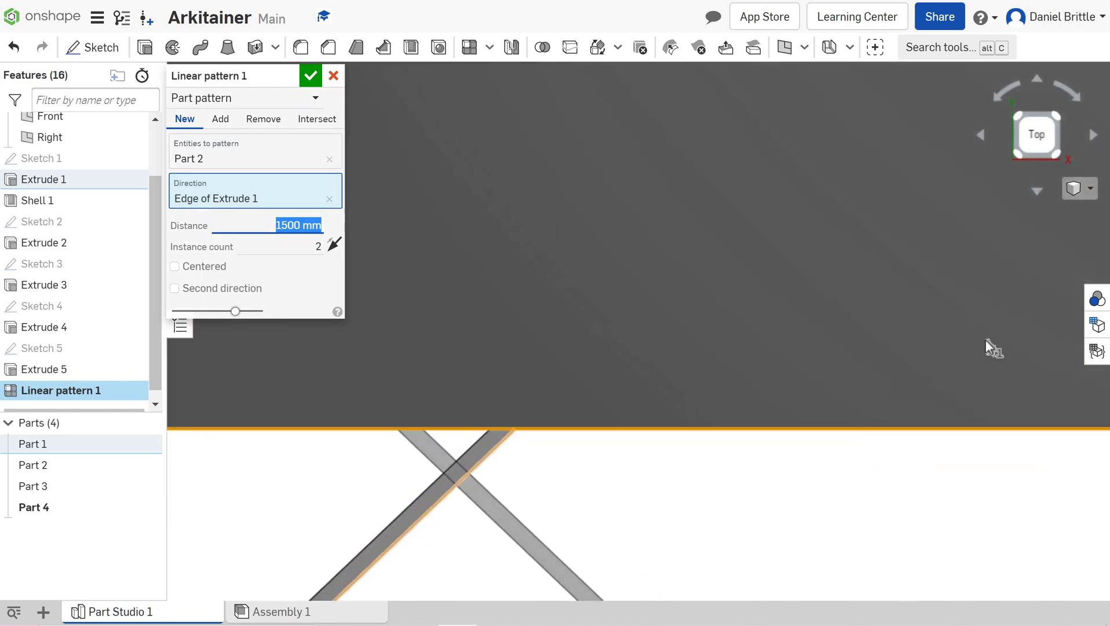
click(1090, 194)
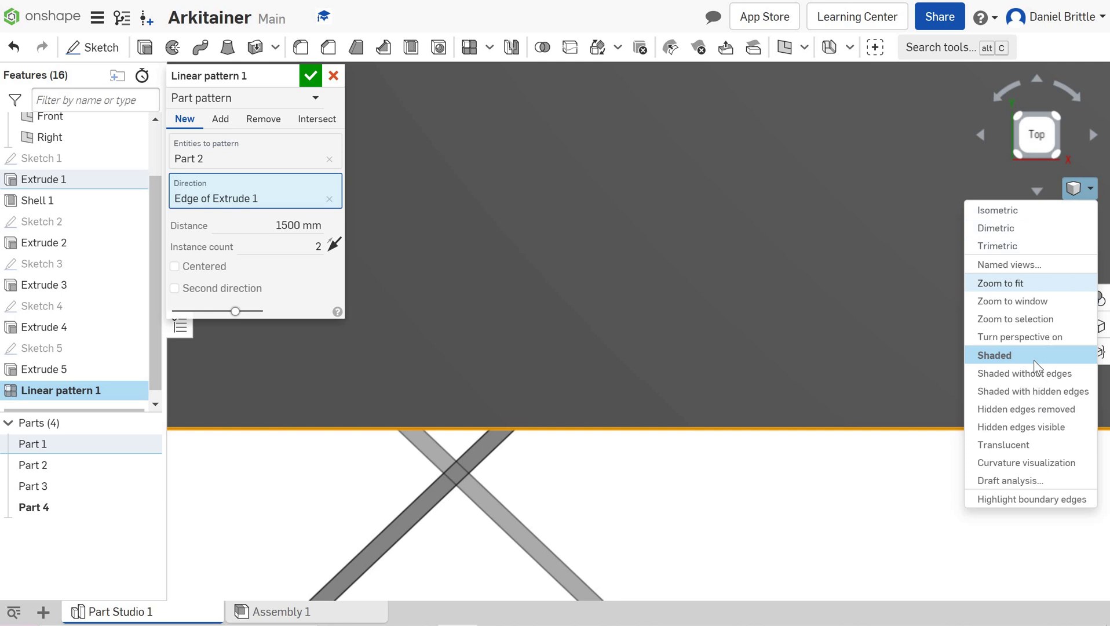
click(1042, 394)
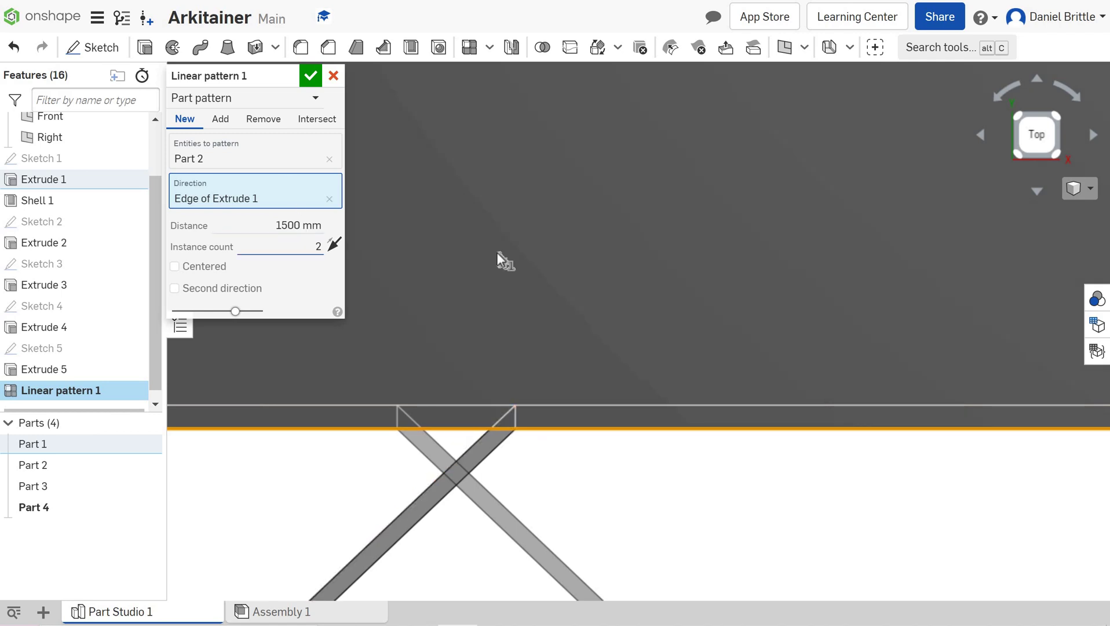
Set the linear pattern distance to 1550 mm
key(shift+Tab)
text(155)
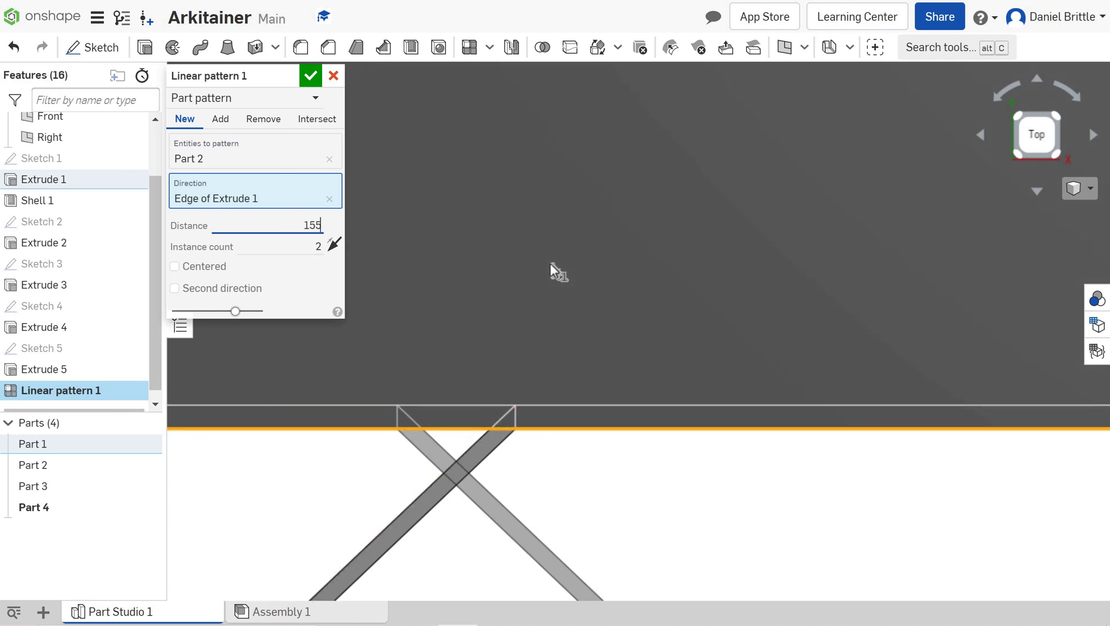
text(0)
key(Return)
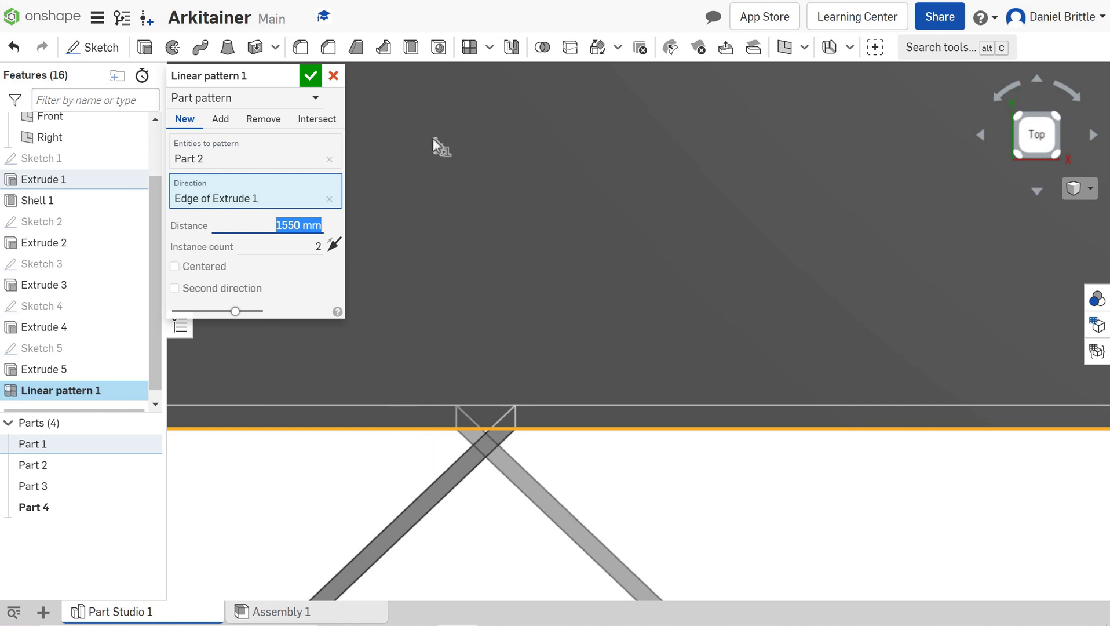
Set the linear pattern distance to 1600 mm and accept the pattern with two instances
text(1)
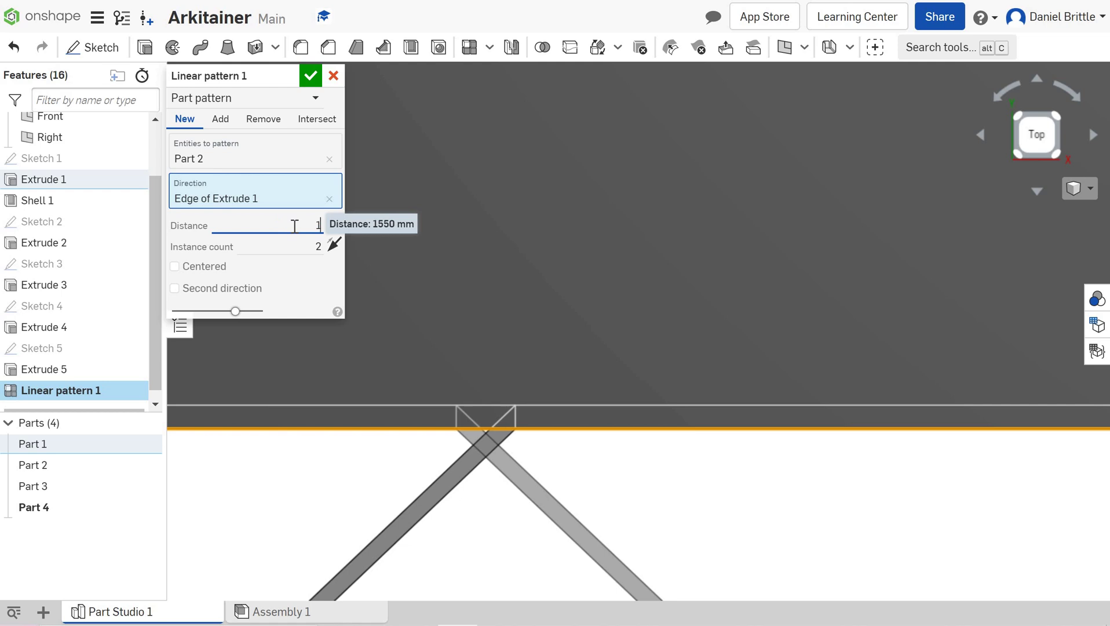
text(600)
key(Return)
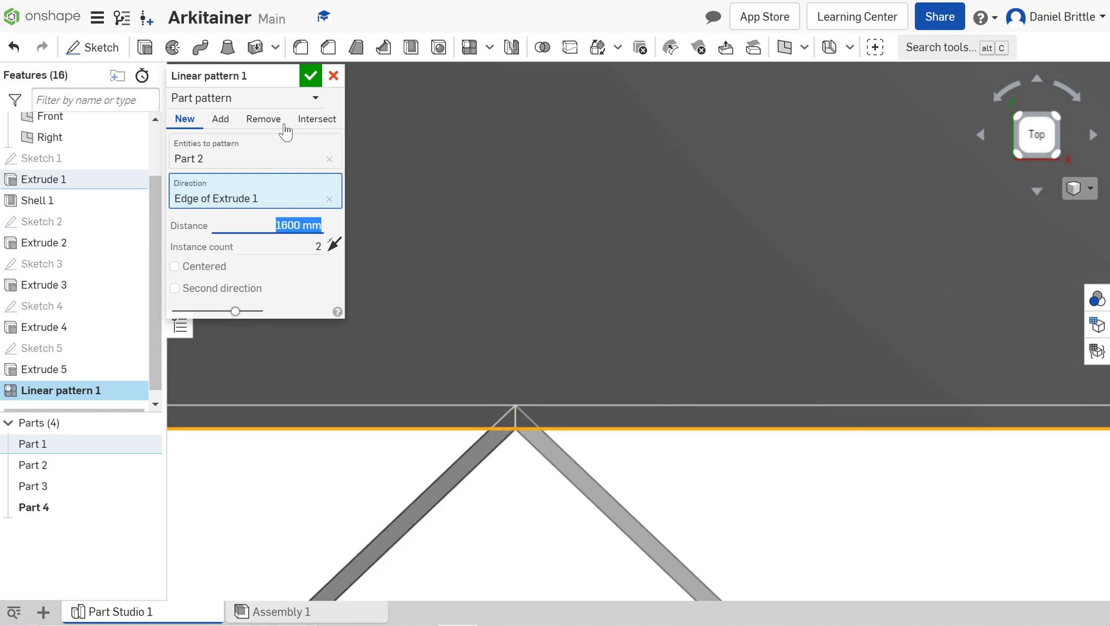
key(Return)
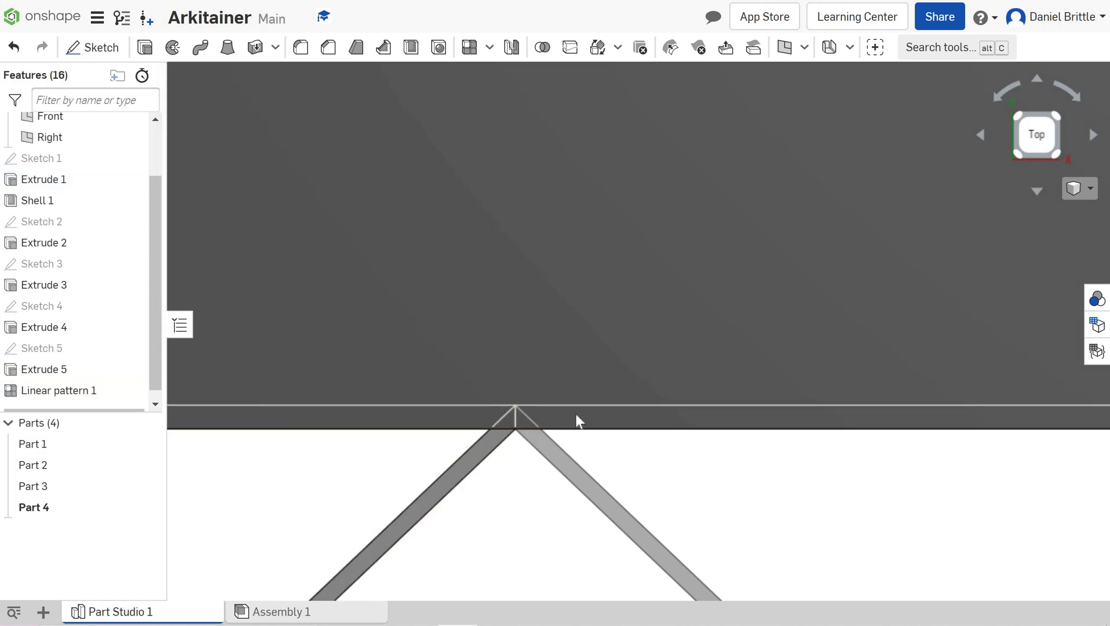
Examine the patterned folding doors along the container's front opening from above and from an oblique angle
scroll(573, 410, down, 3)
scroll(594, 421, down, 3)
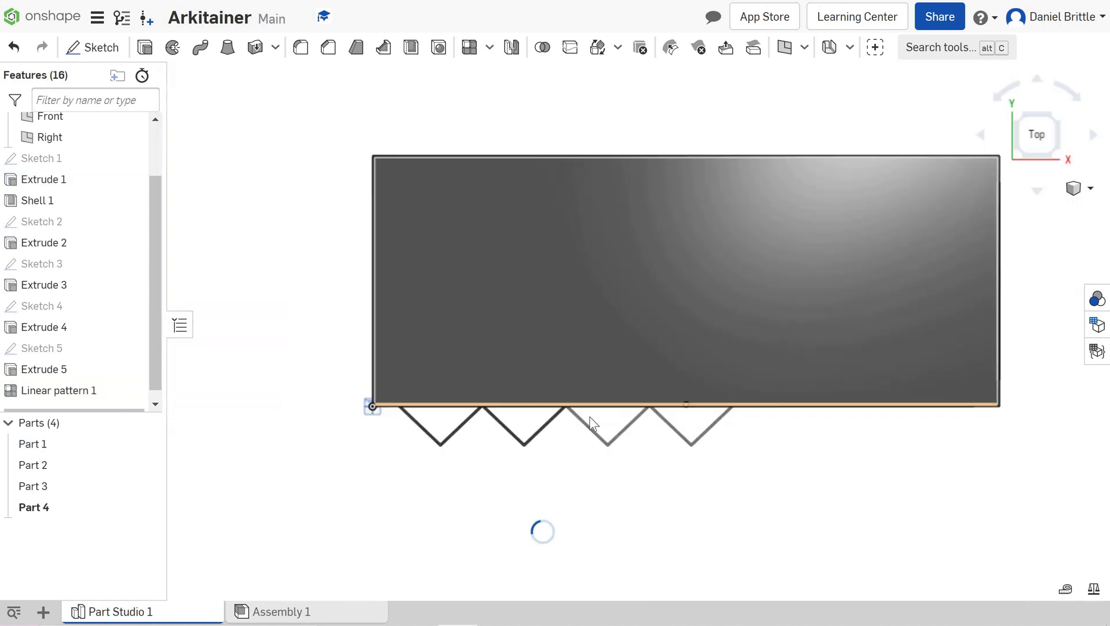
scroll(575, 437, up, 2)
right_drag(560, 379, 627, 373)
scroll(550, 400, down, 3)
scroll(625, 372, down, 3)
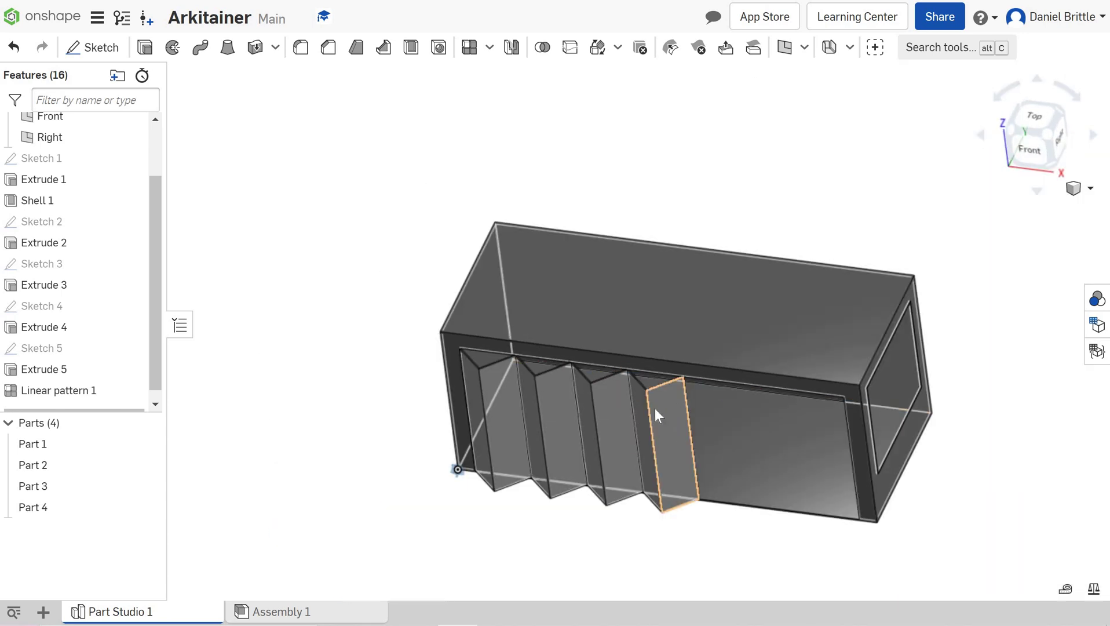
right_drag(656, 413, 703, 371)
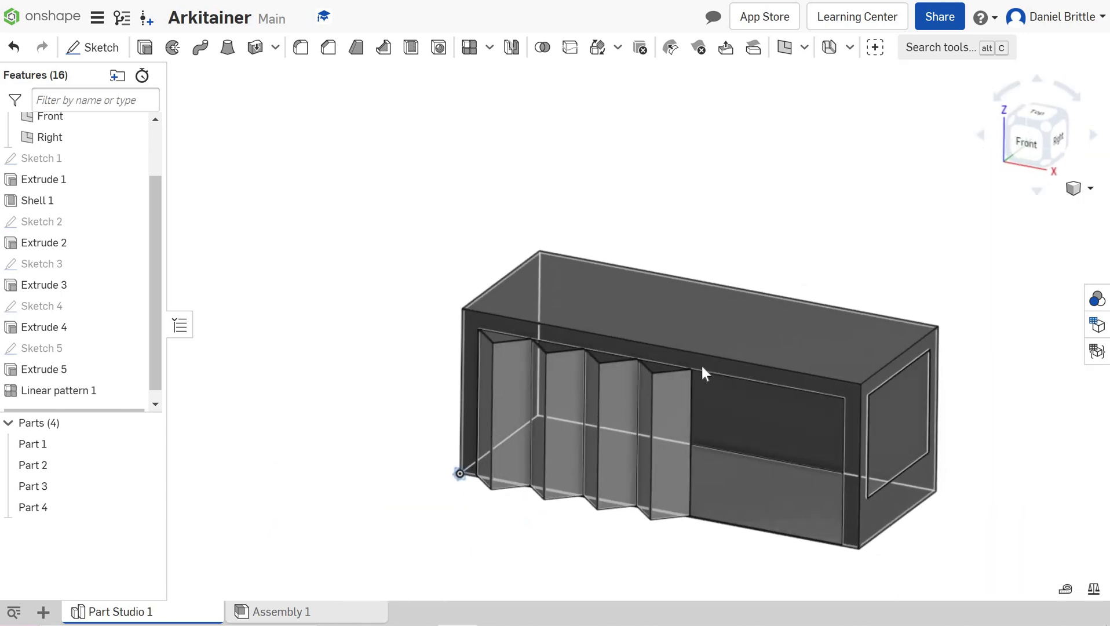
click(756, 364)
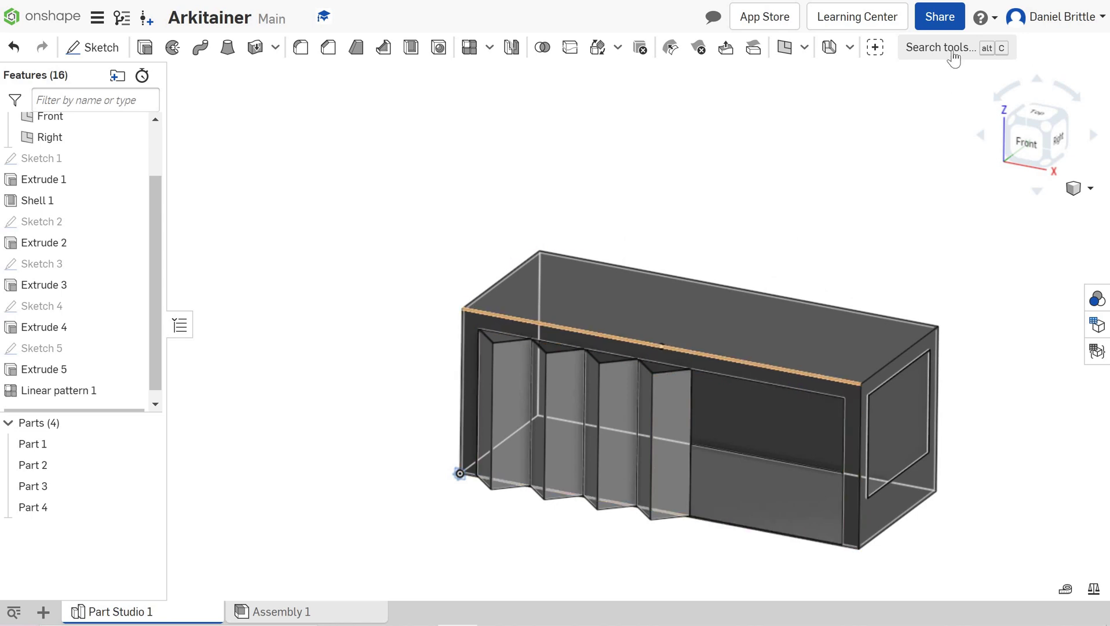
click(674, 225)
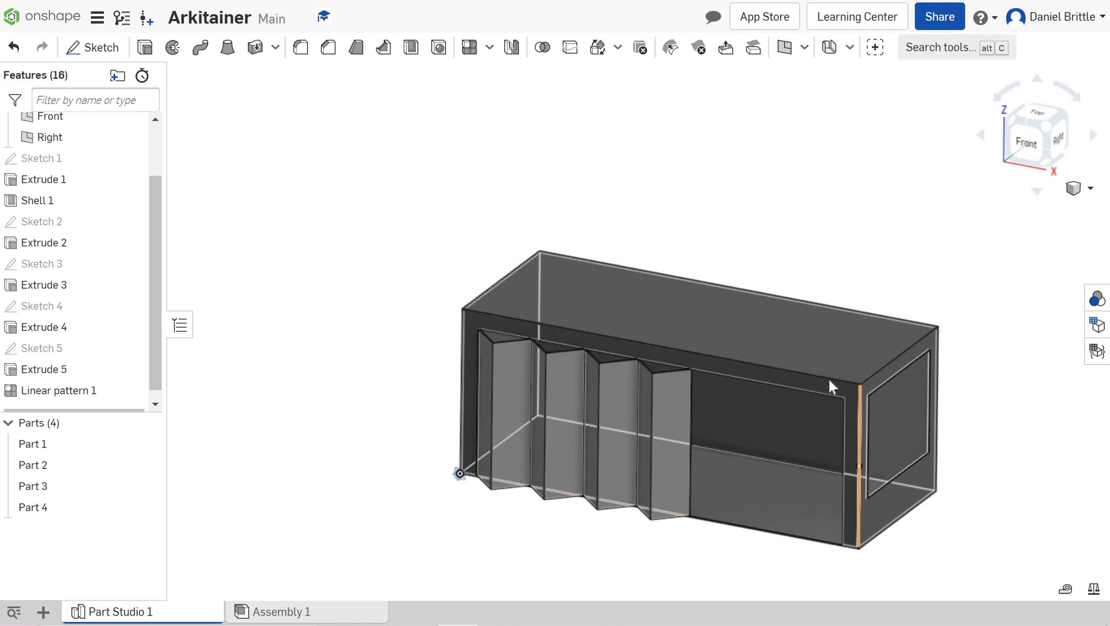
click(904, 394)
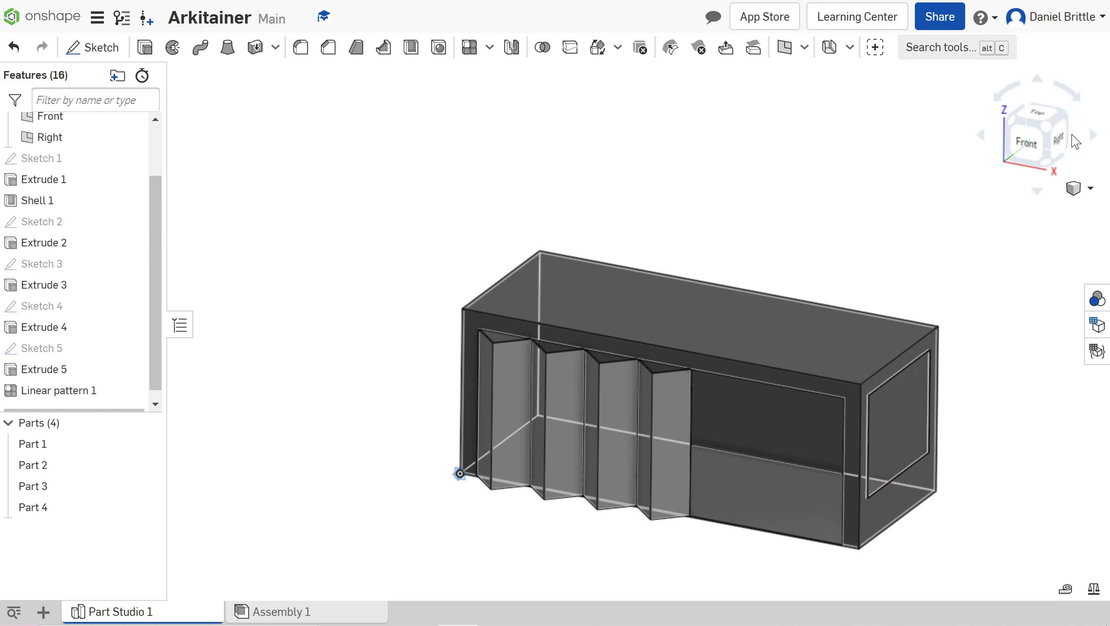
Return the display to plain shaded and start a sketch on the container's right end face
click(1058, 136)
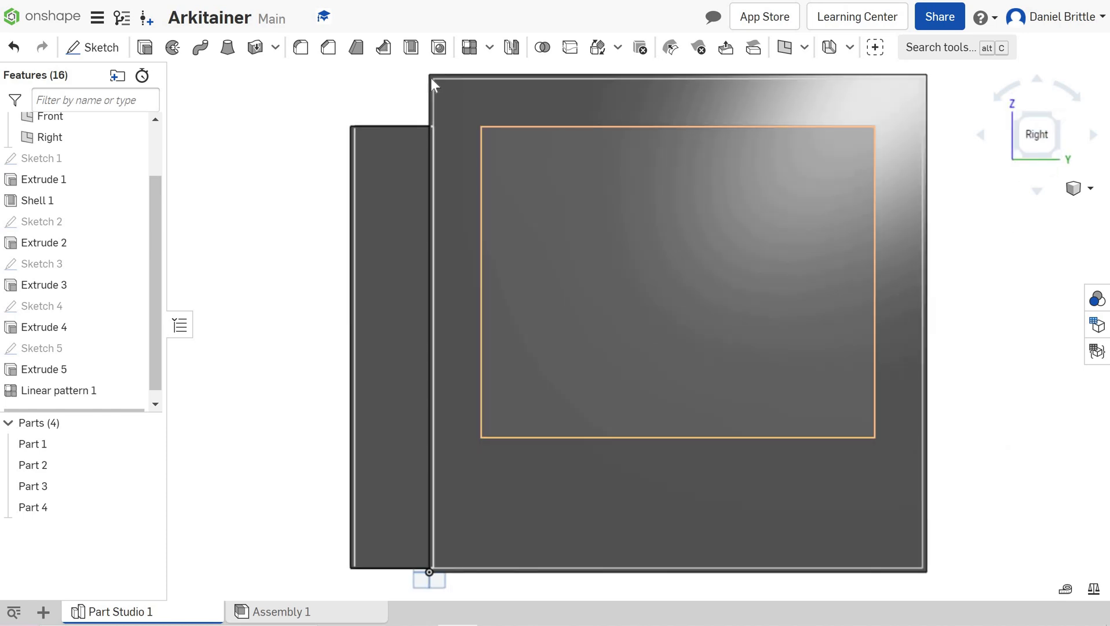
click(1077, 188)
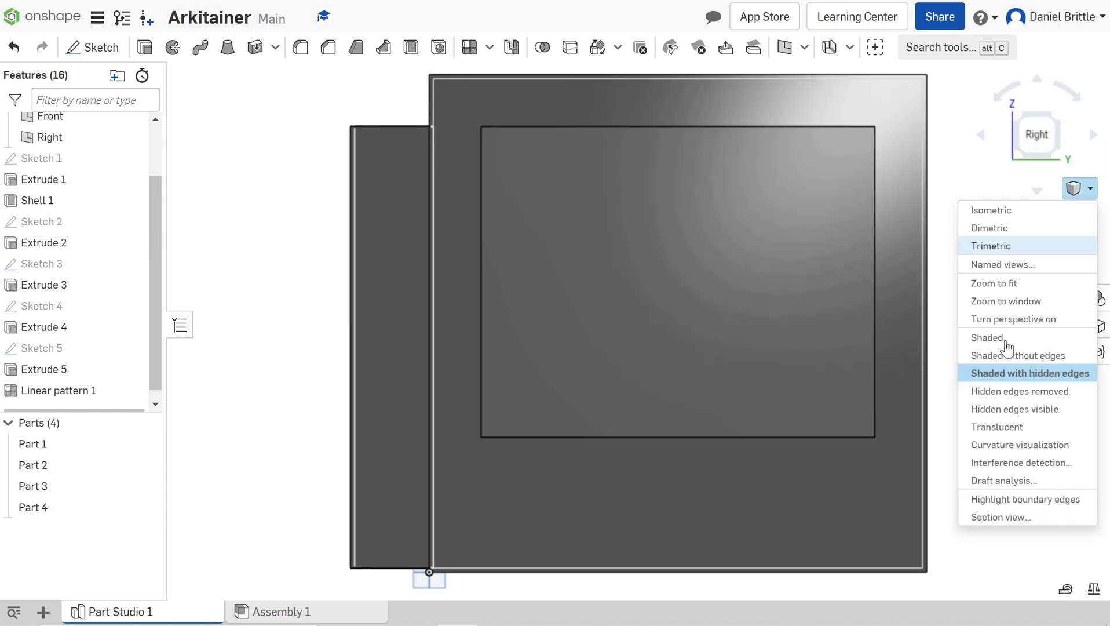
click(998, 335)
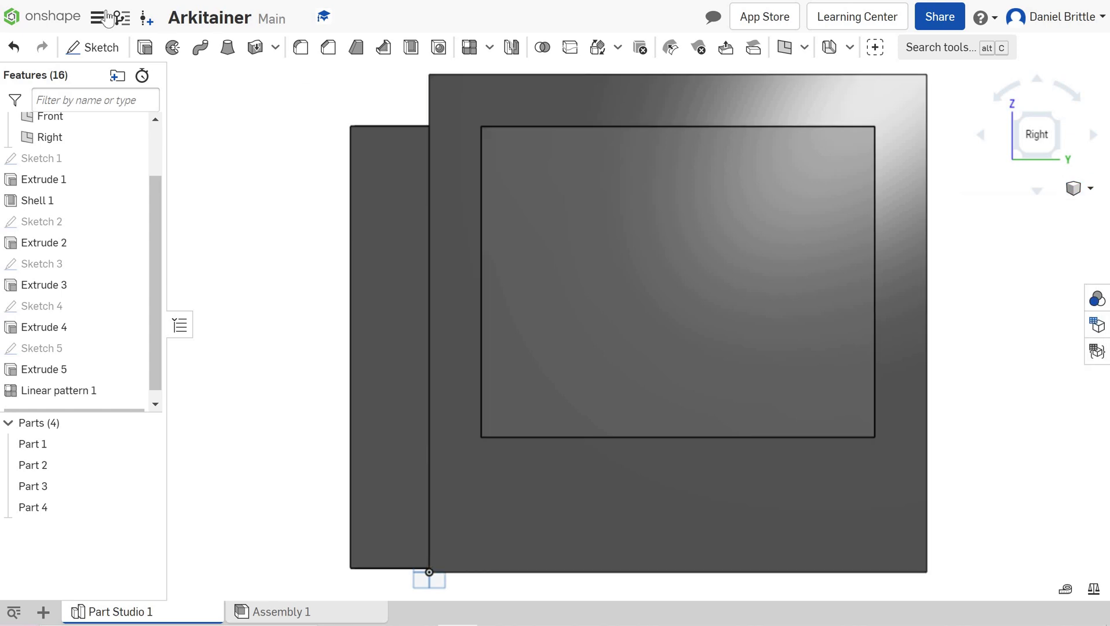
click(99, 47)
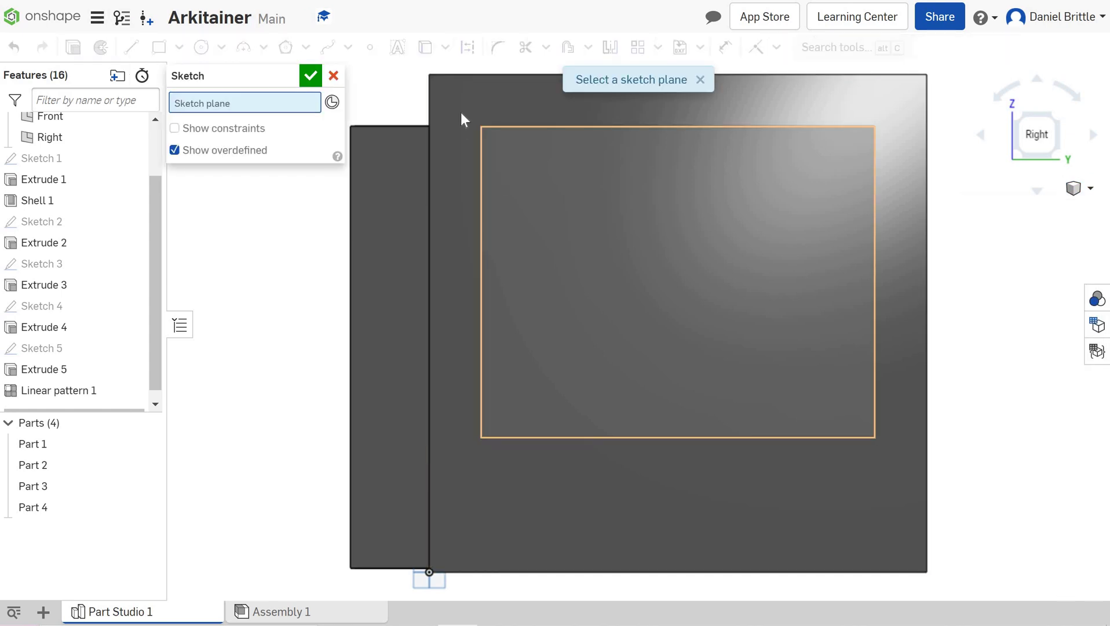
click(459, 115)
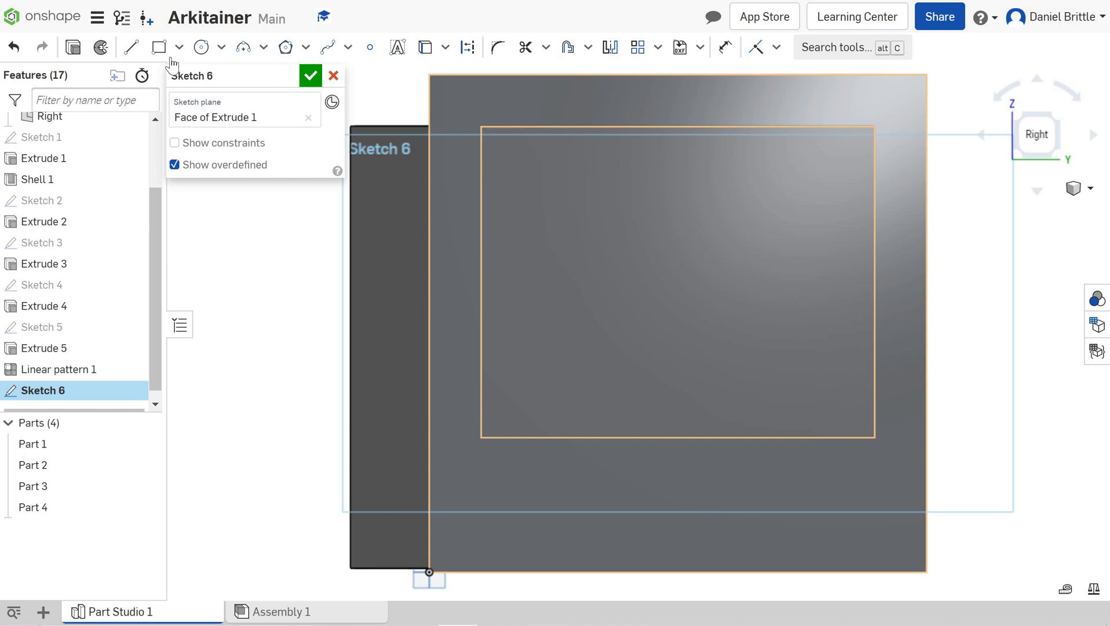
Sketch a rectangle tracing the window opening corner to corner and a larger one around it, about 2075 by 1660 mm
click(159, 47)
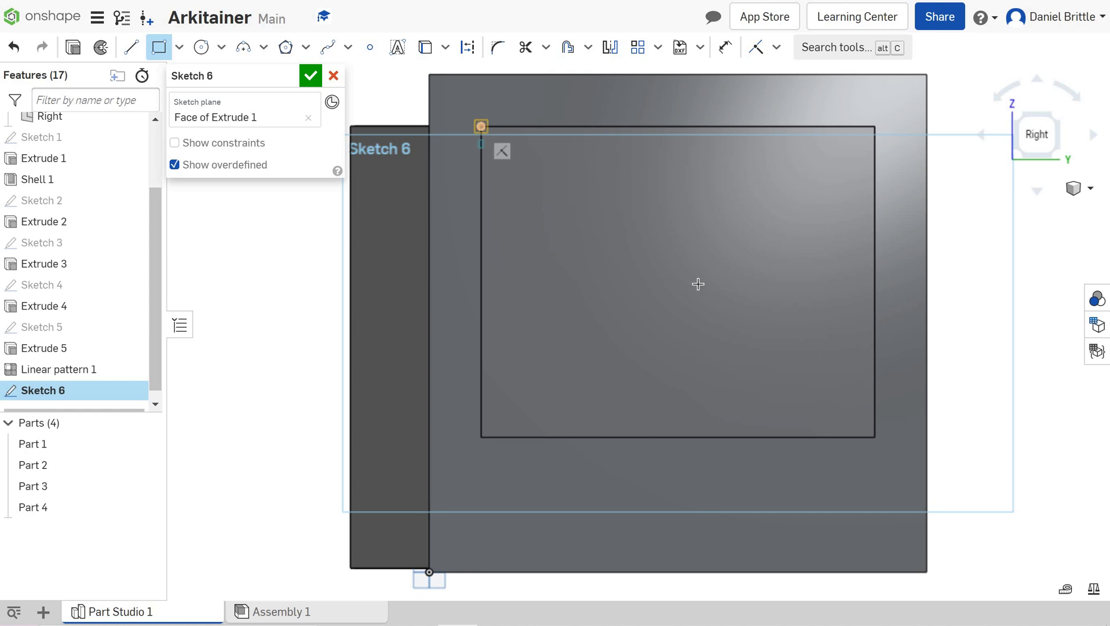
click(481, 126)
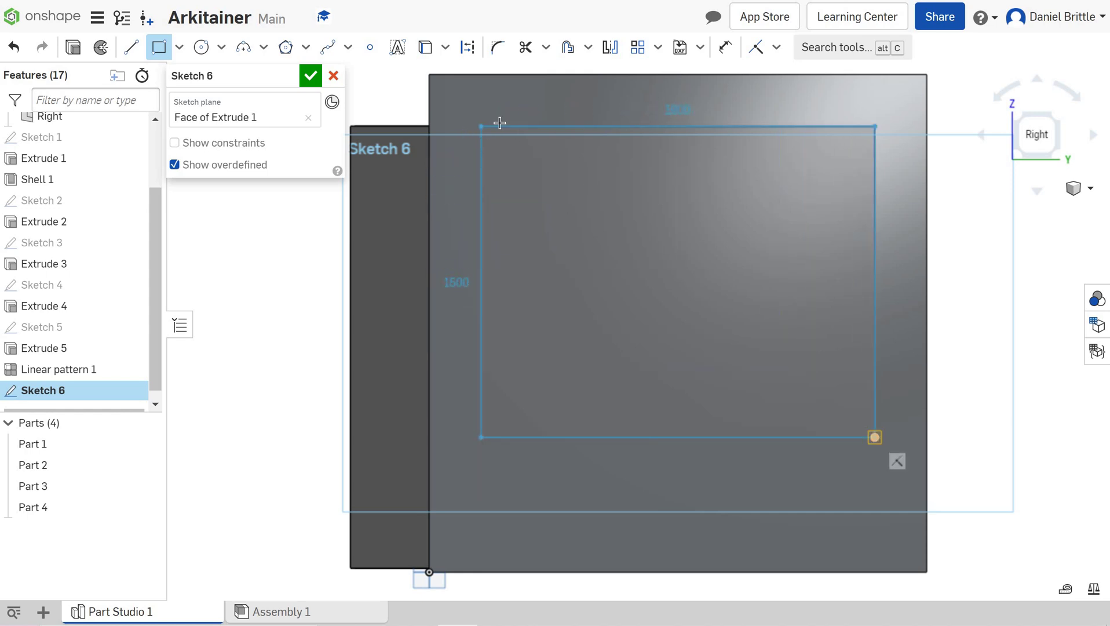
click(875, 437)
click(462, 109)
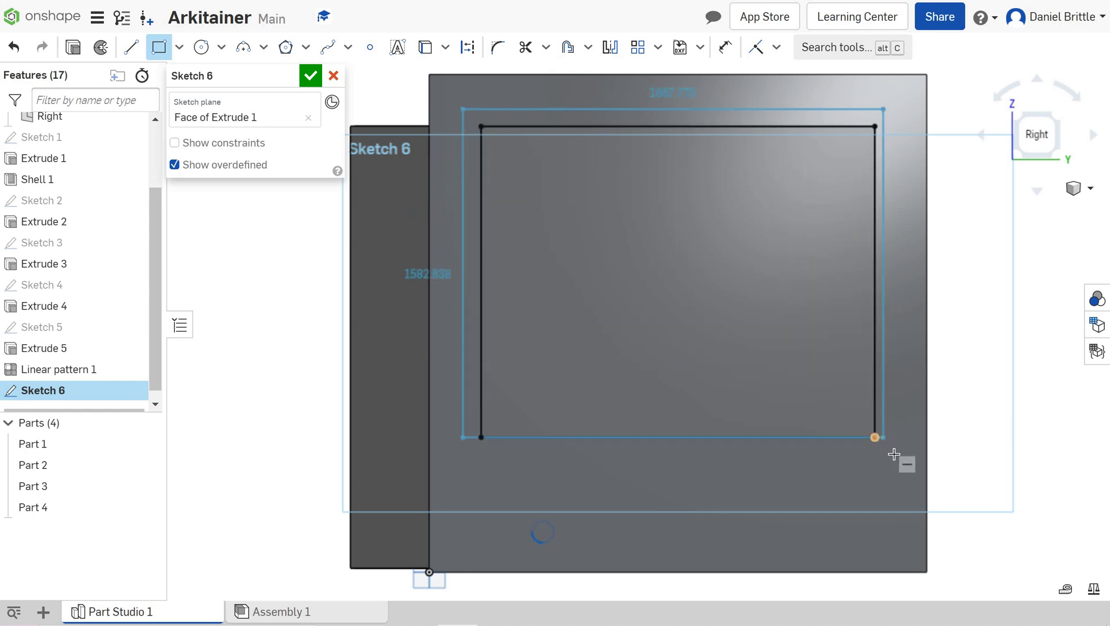
click(894, 453)
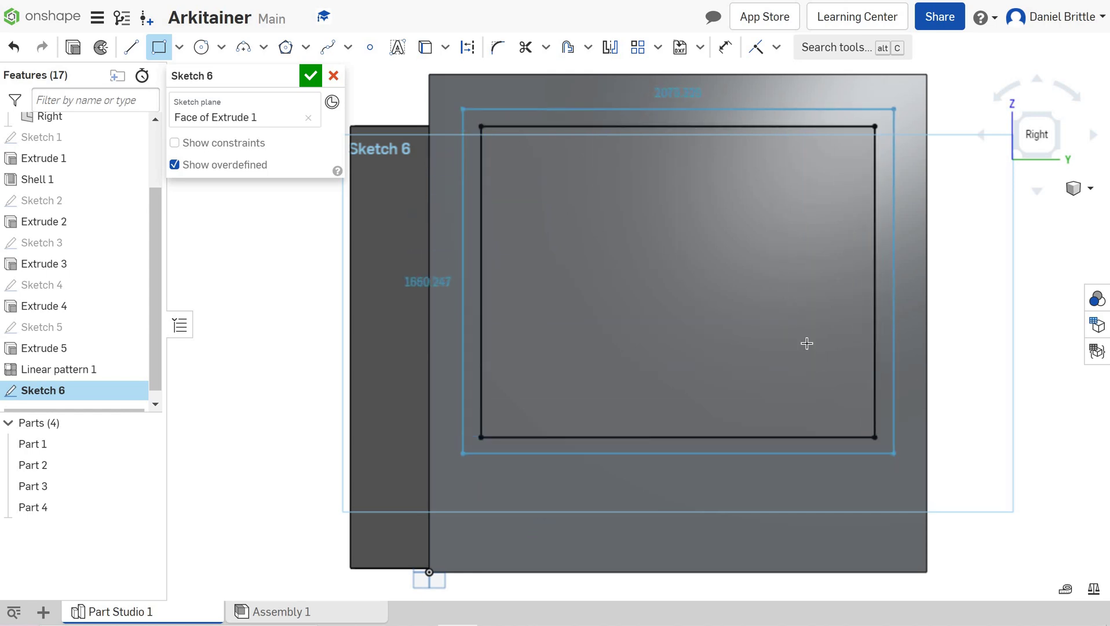
Dimension the gap between the top edges of the two window rectangles to 80 mm
click(723, 53)
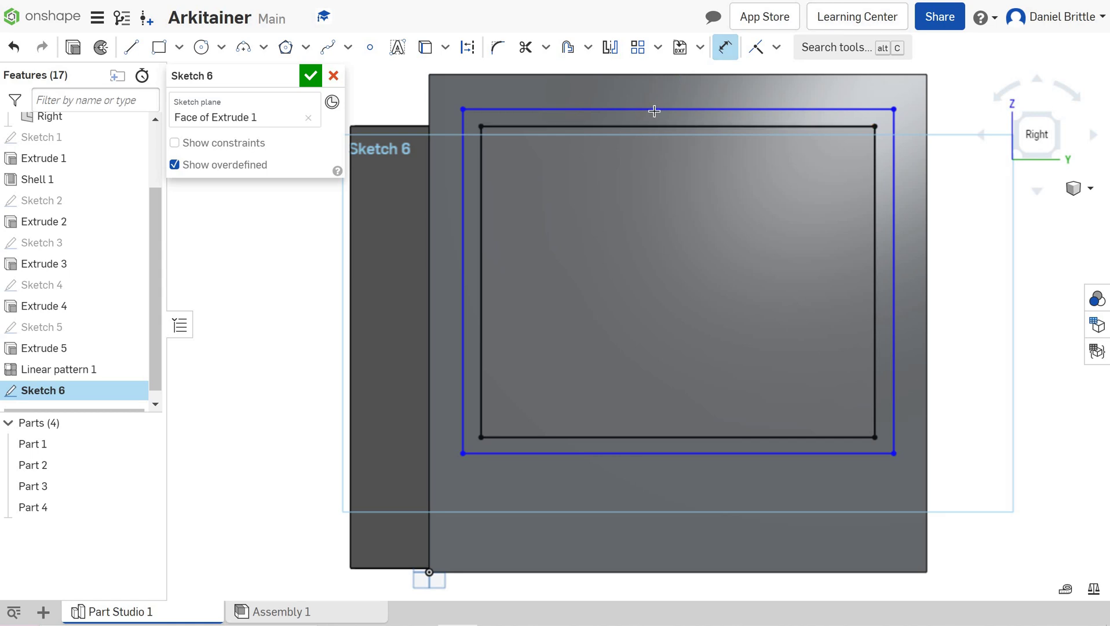
click(695, 107)
click(693, 127)
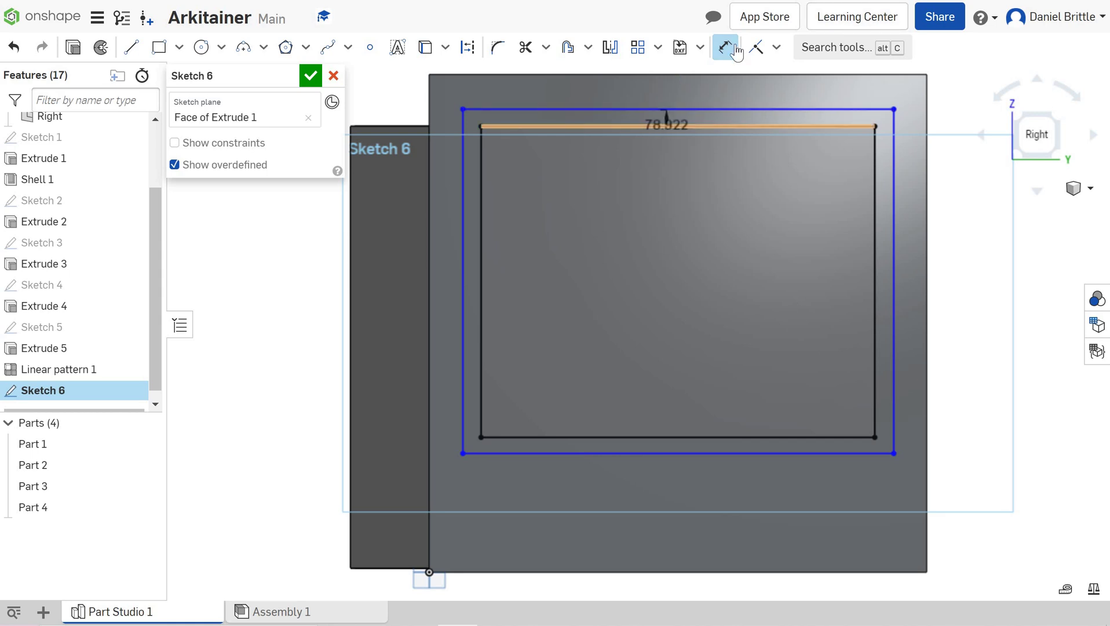
click(731, 94)
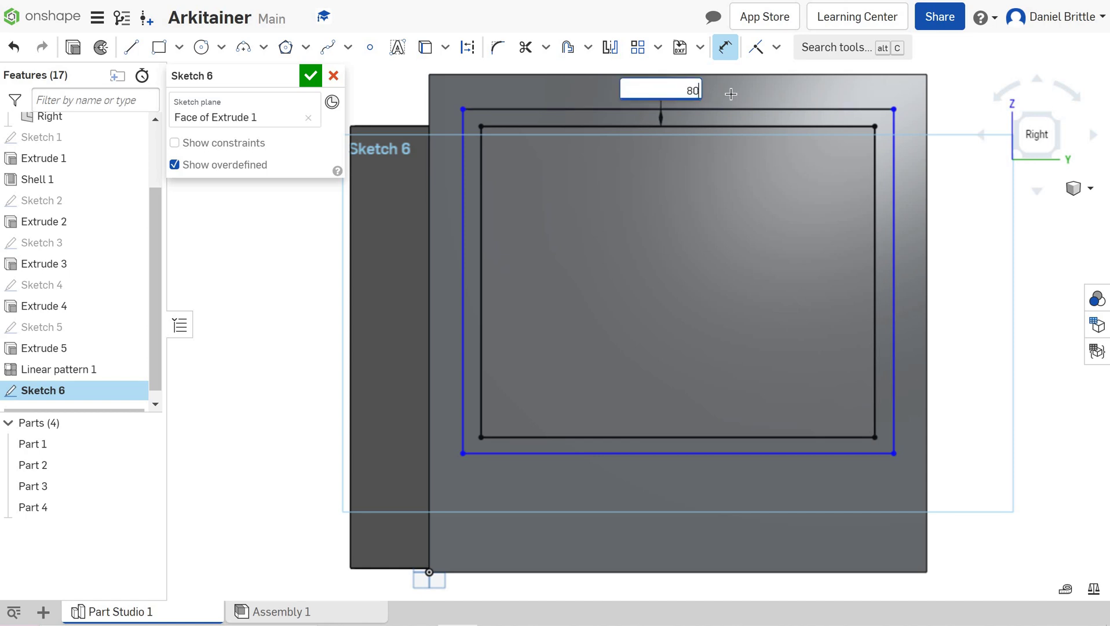
key(Return)
Dimension the gap between the left edges of the two window rectangles to 80 mm
click(481, 208)
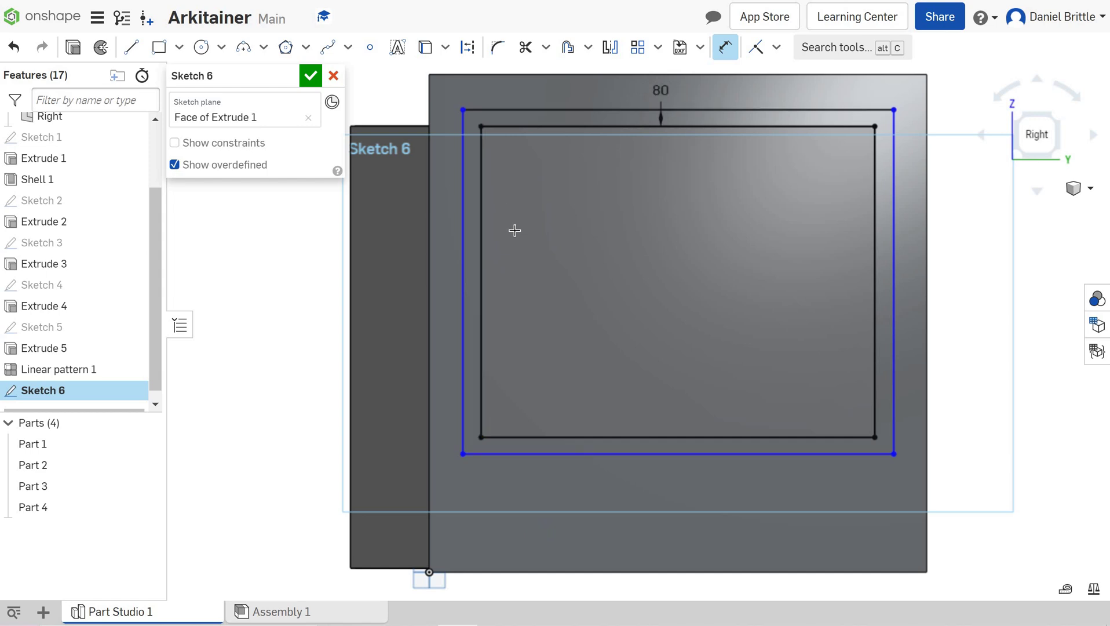
click(515, 309)
text(80)
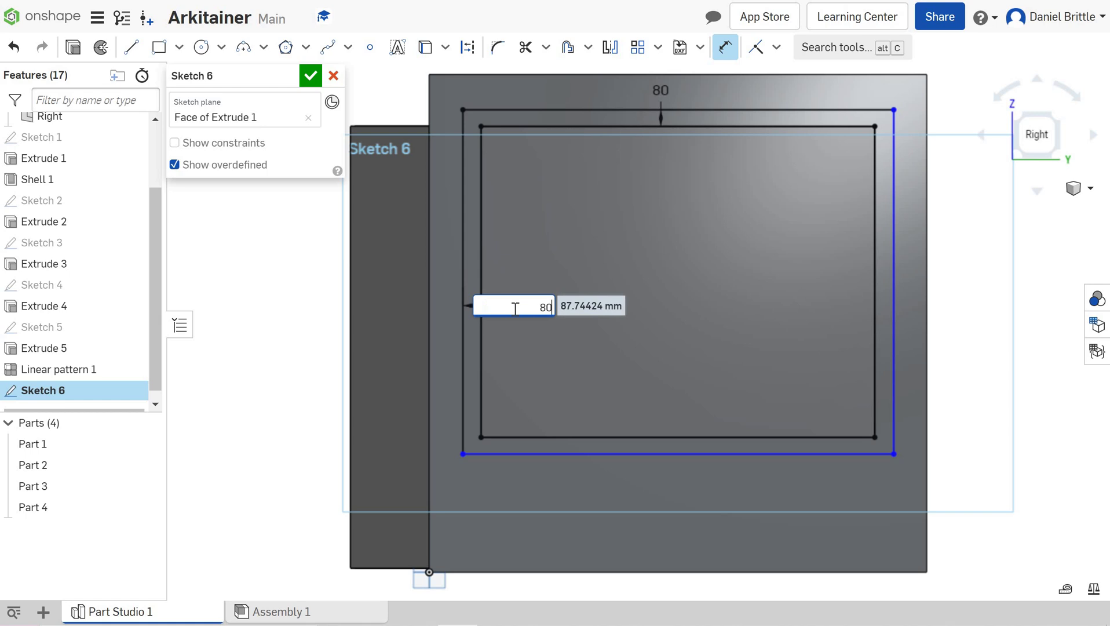
key(Return)
Dimension the gap between the bottom edges of the two window rectangles to 80 mm
click(613, 454)
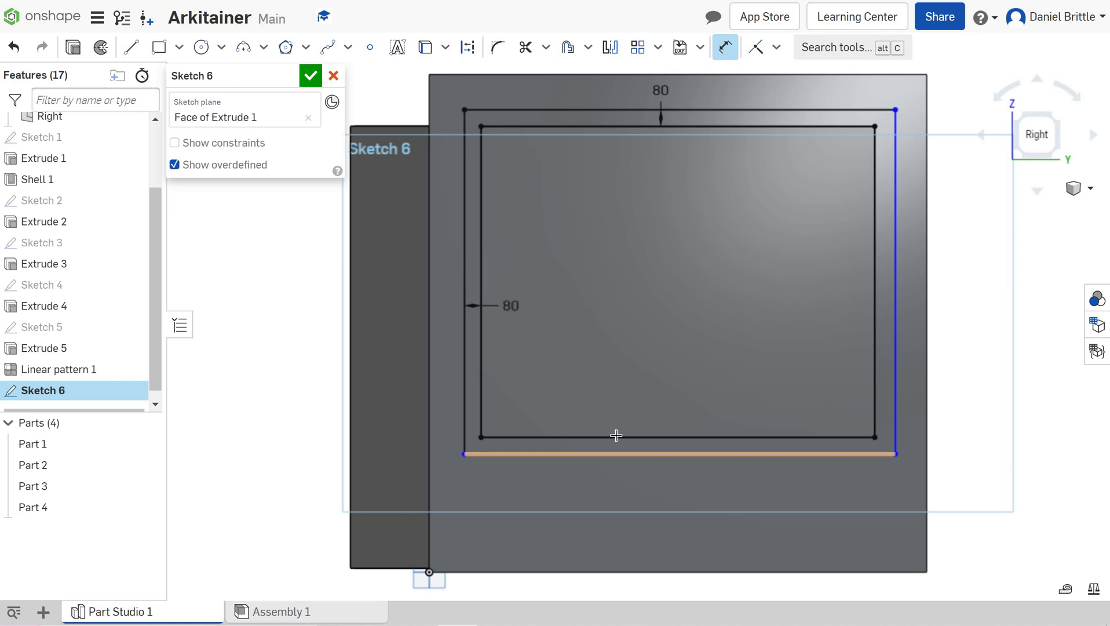
click(402, 437)
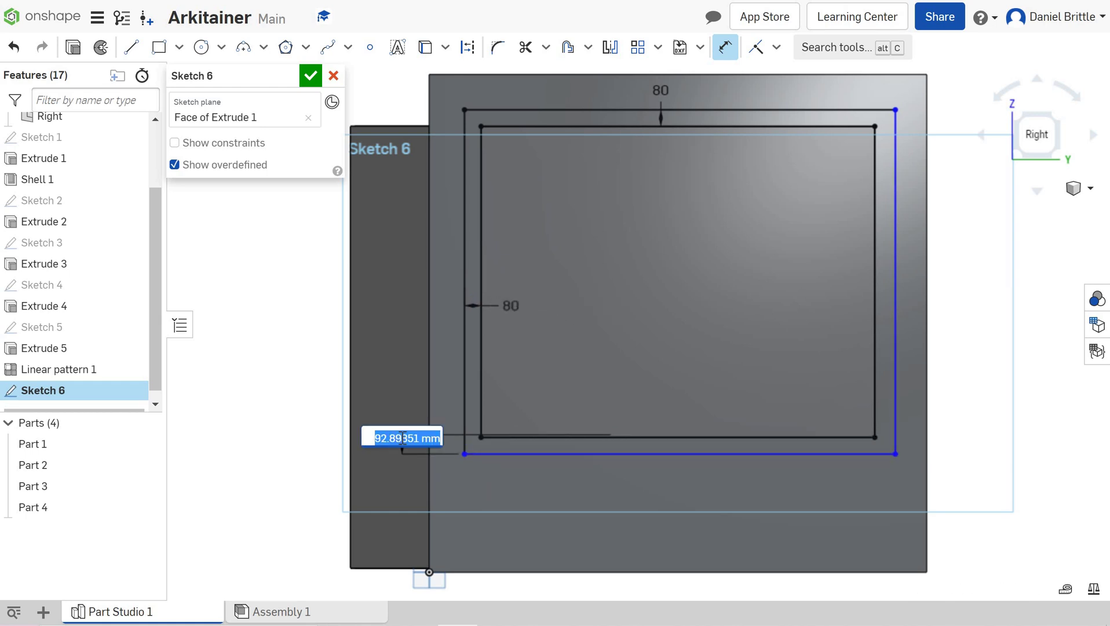
text(80)
key(Return)
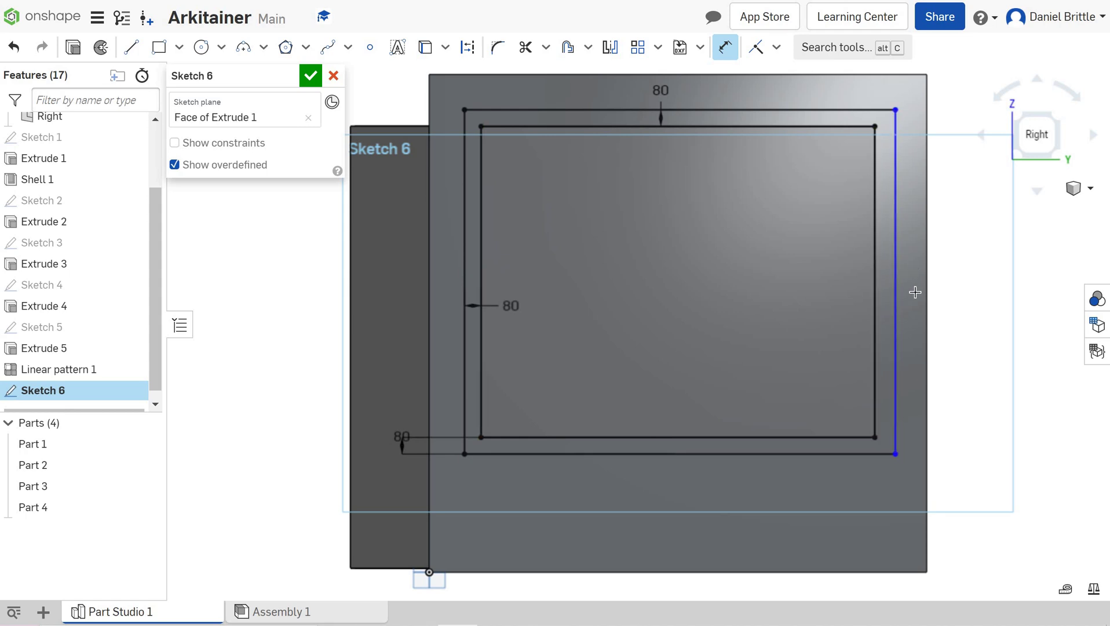
Dimension the gap between the right edges of the two window rectangles to 80 mm and finish the sketch
click(920, 314)
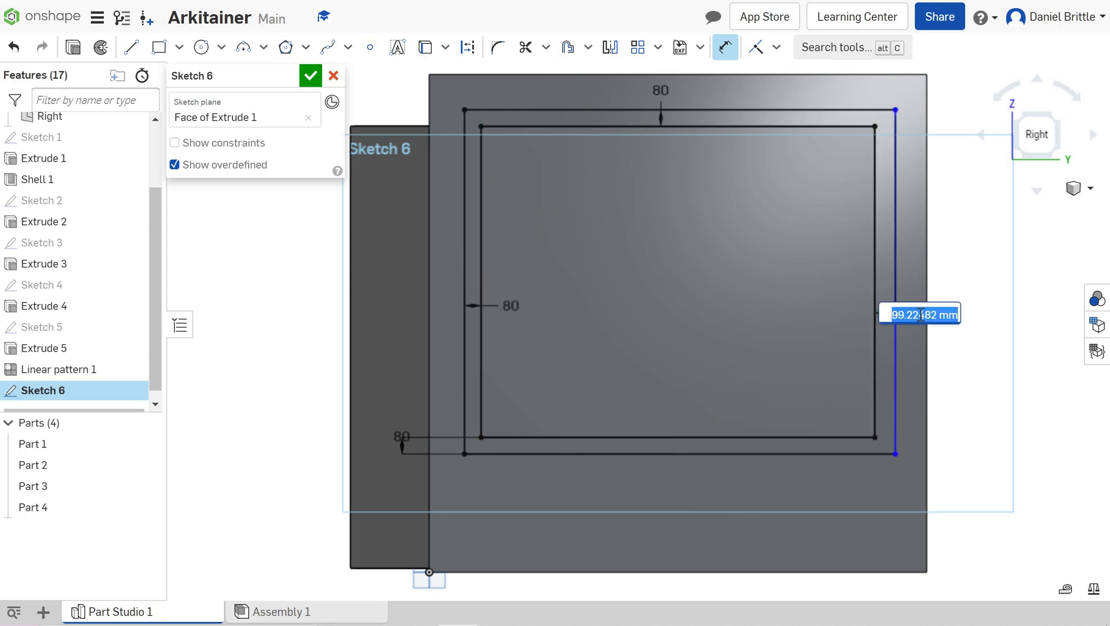
text(80)
key(Escape)
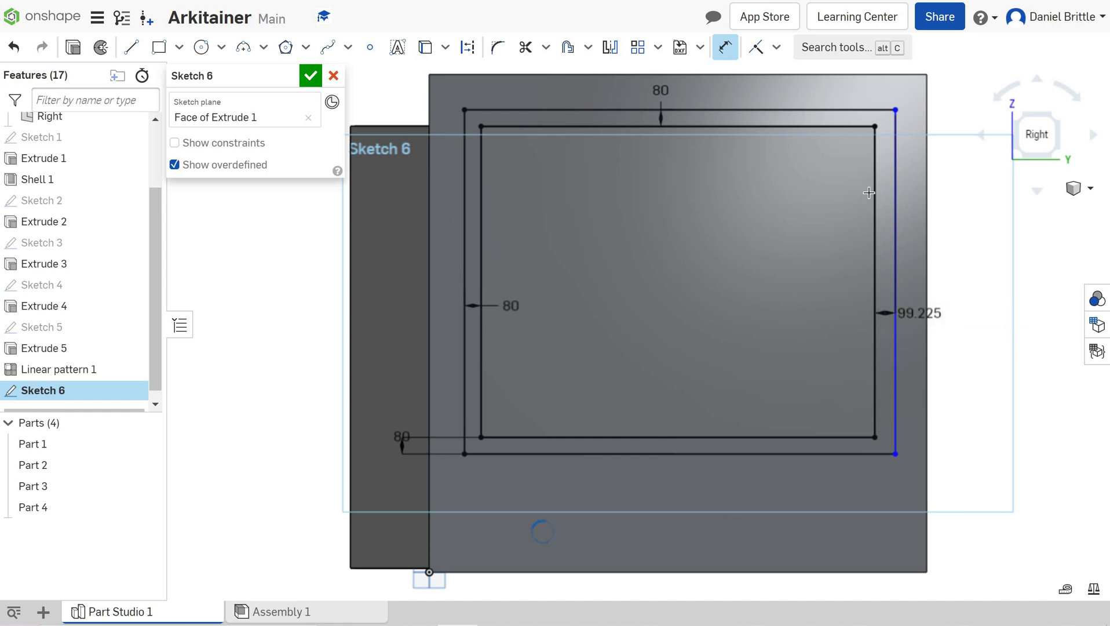
key(Escape)
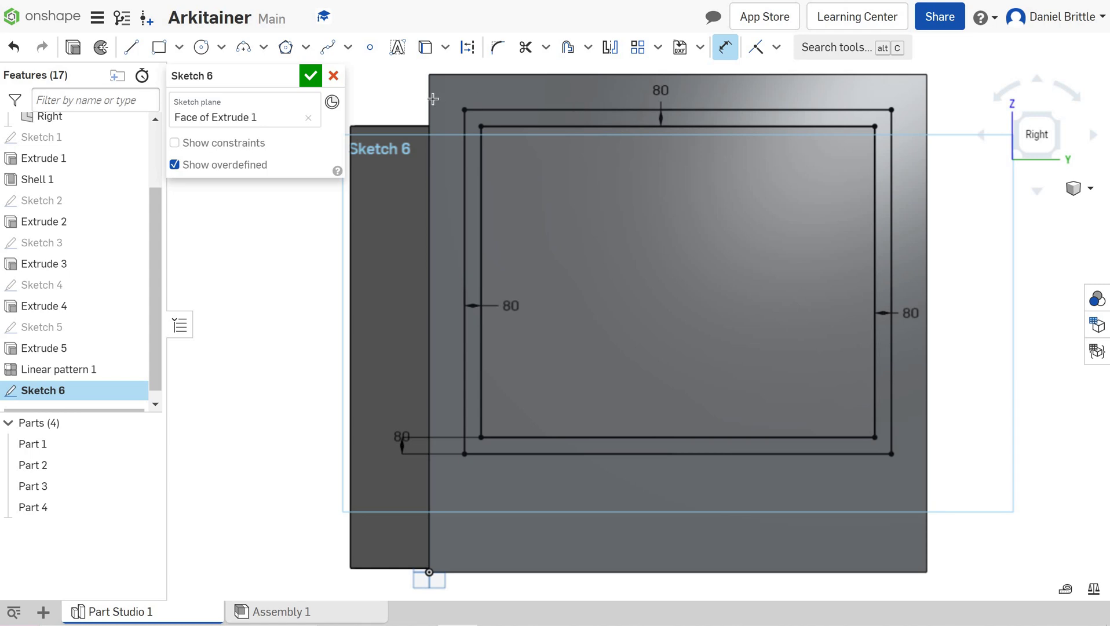
click(310, 76)
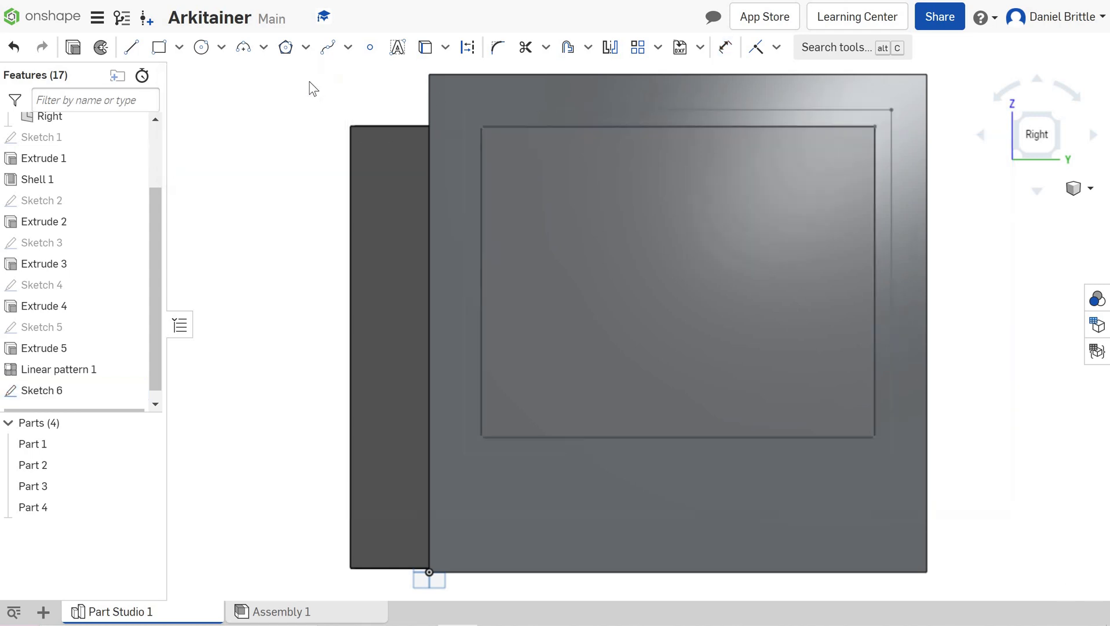
Extrude the frame region between the two window rectangles outward 30 mm as a new part
key(shift+e)
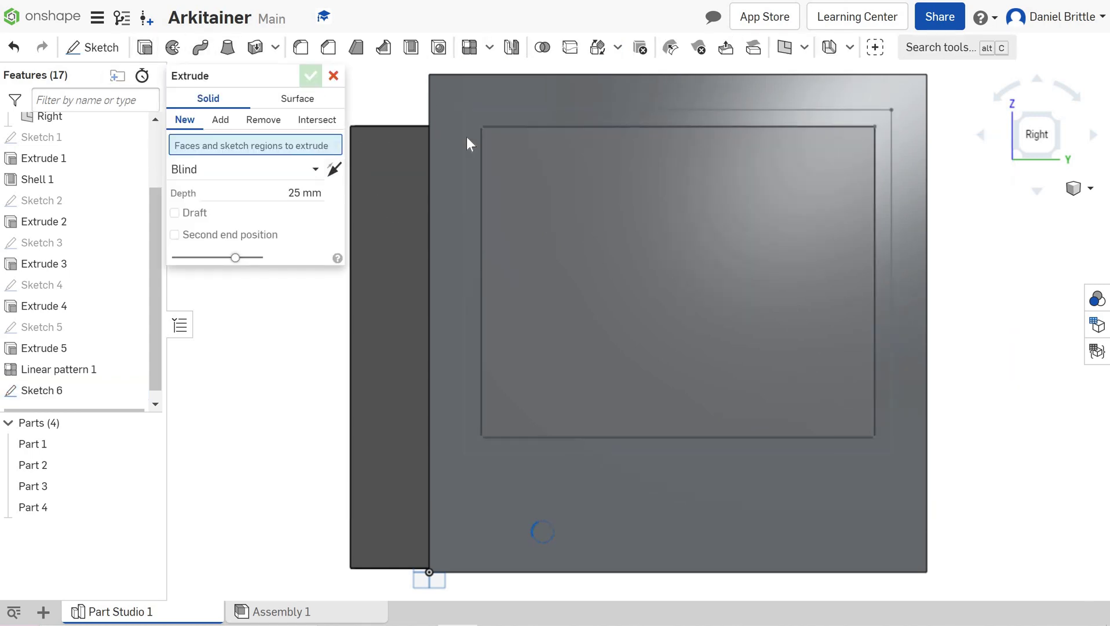
click(496, 115)
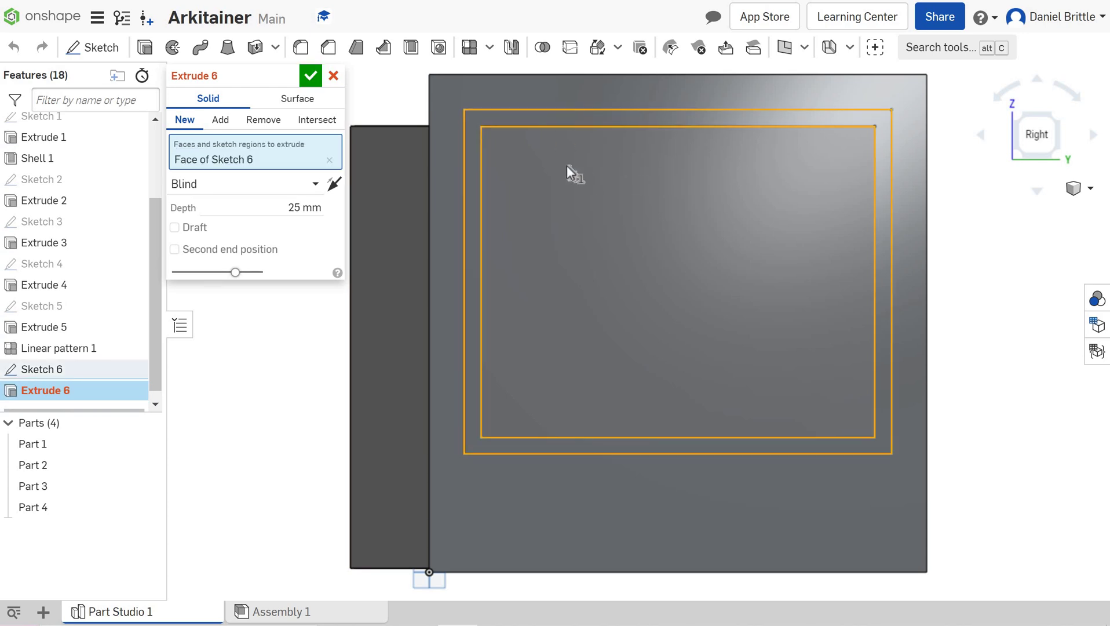
key(shift+7)
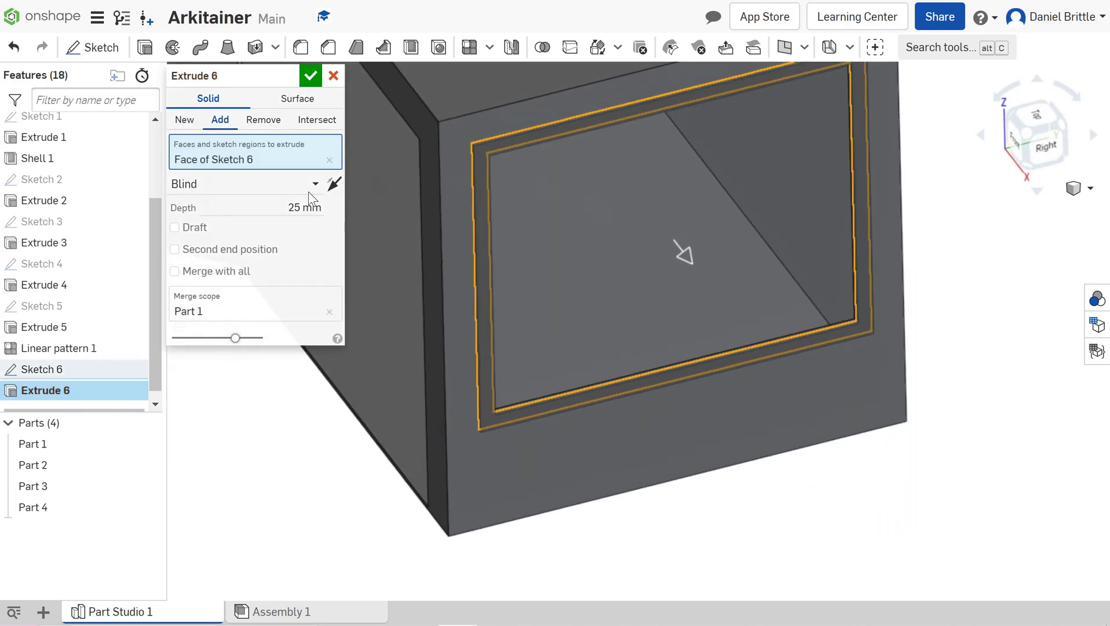
click(306, 207)
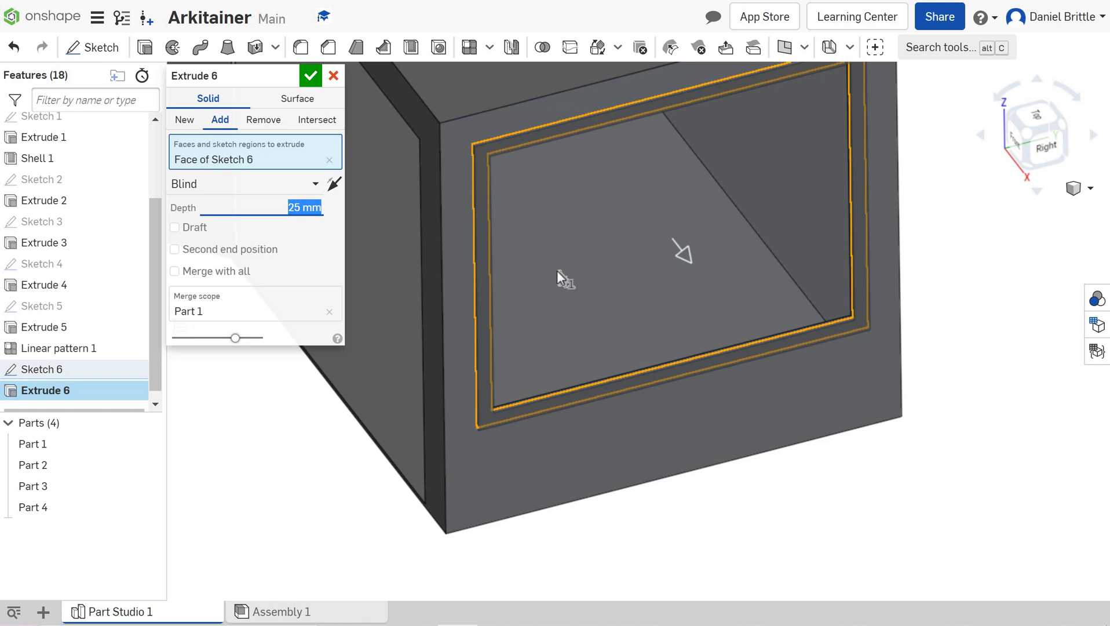
text(30)
click(188, 120)
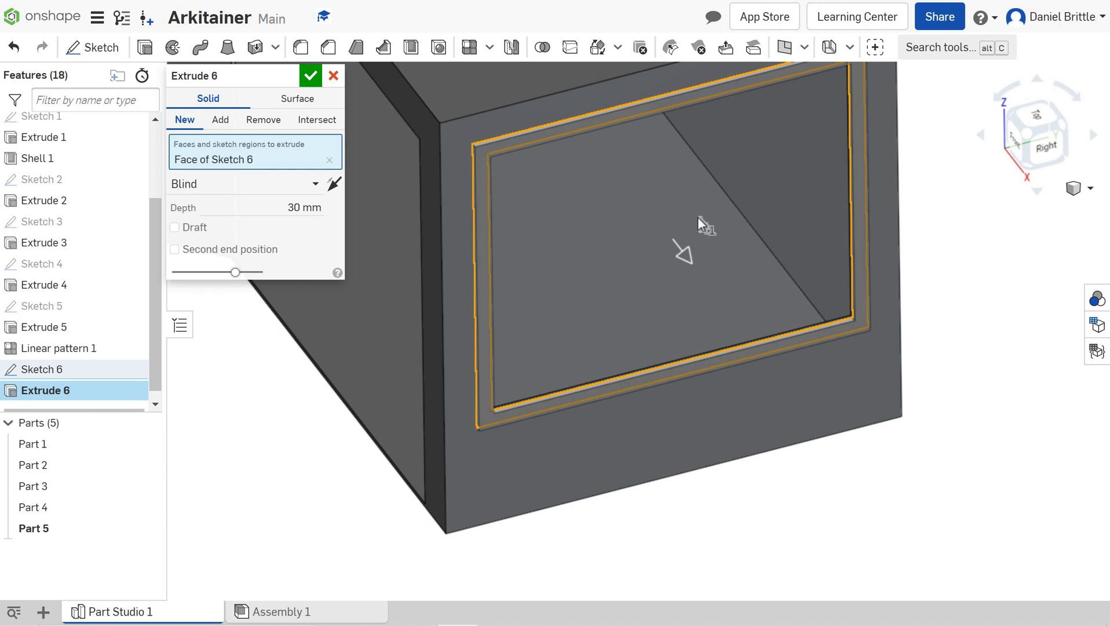
click(311, 80)
Change the window frame part's appearance to the pale yellow colour F0DFAD
scroll(630, 205, up, 2)
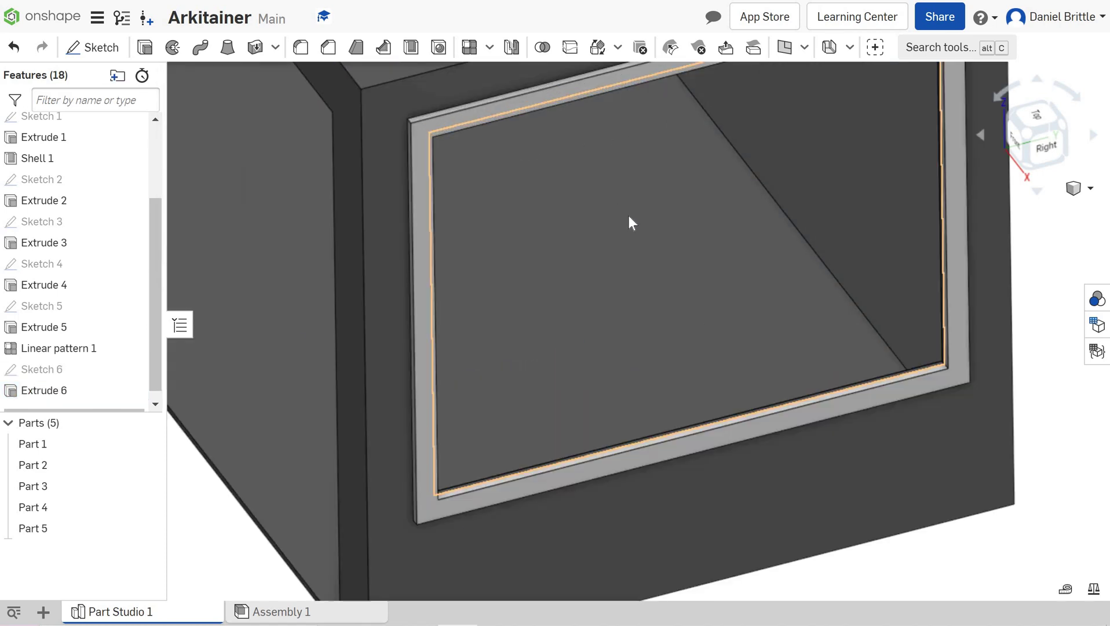
scroll(632, 197, down, 5)
scroll(644, 174, up, 3)
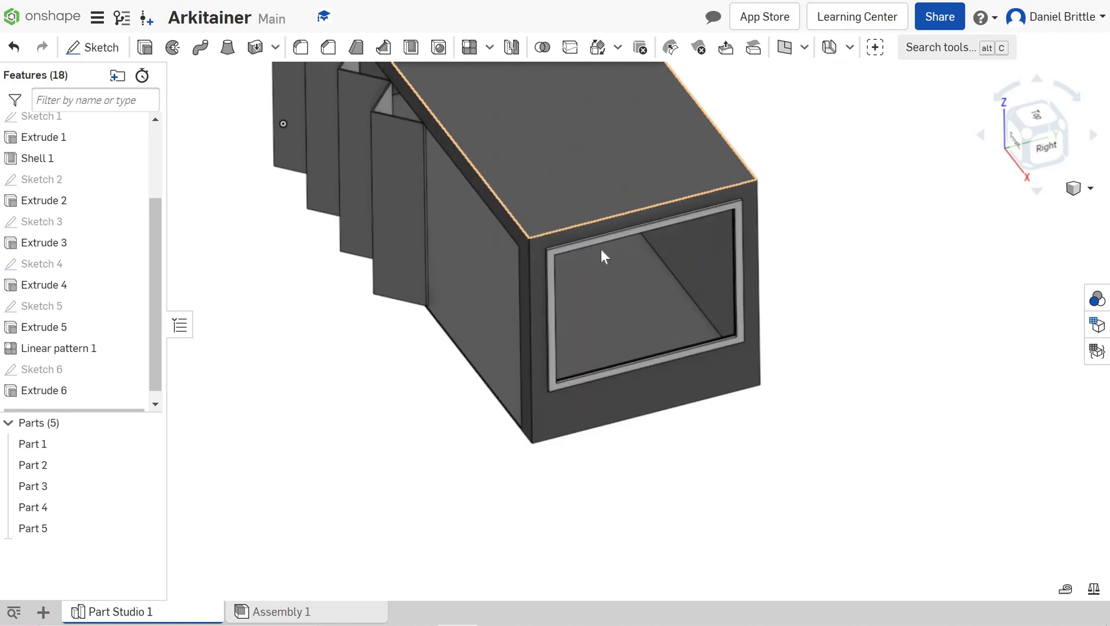
click(601, 247)
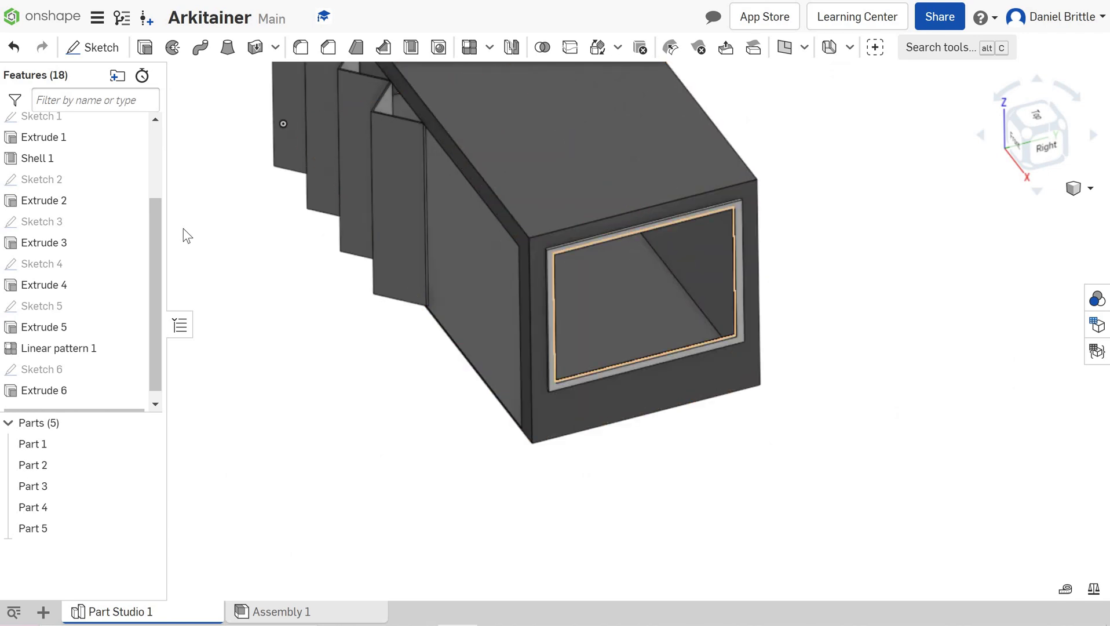
right_click(49, 528)
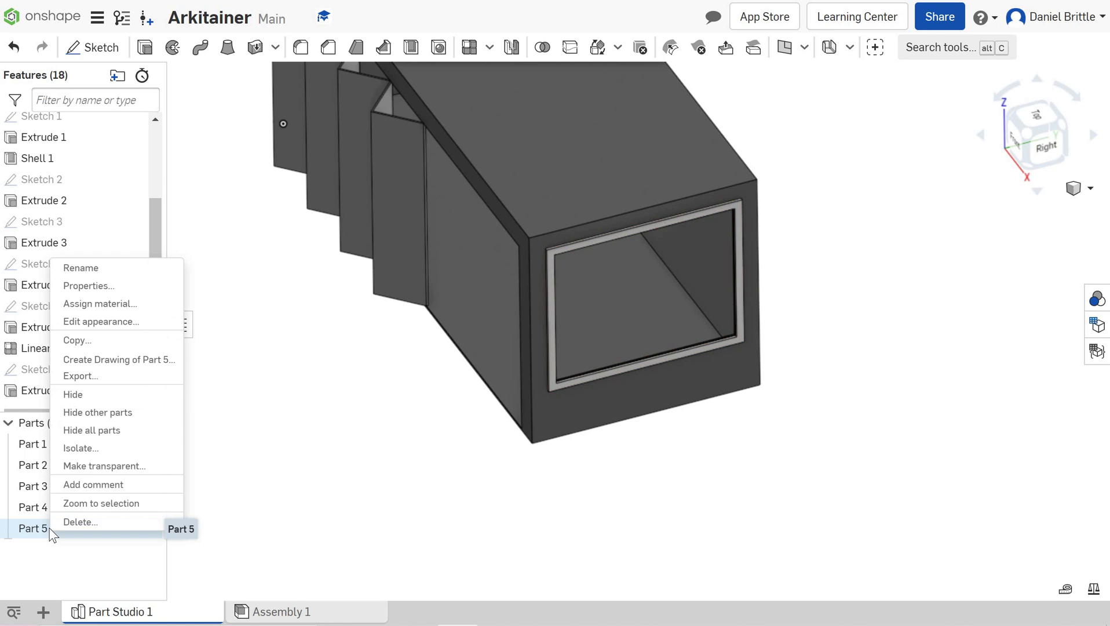
click(127, 322)
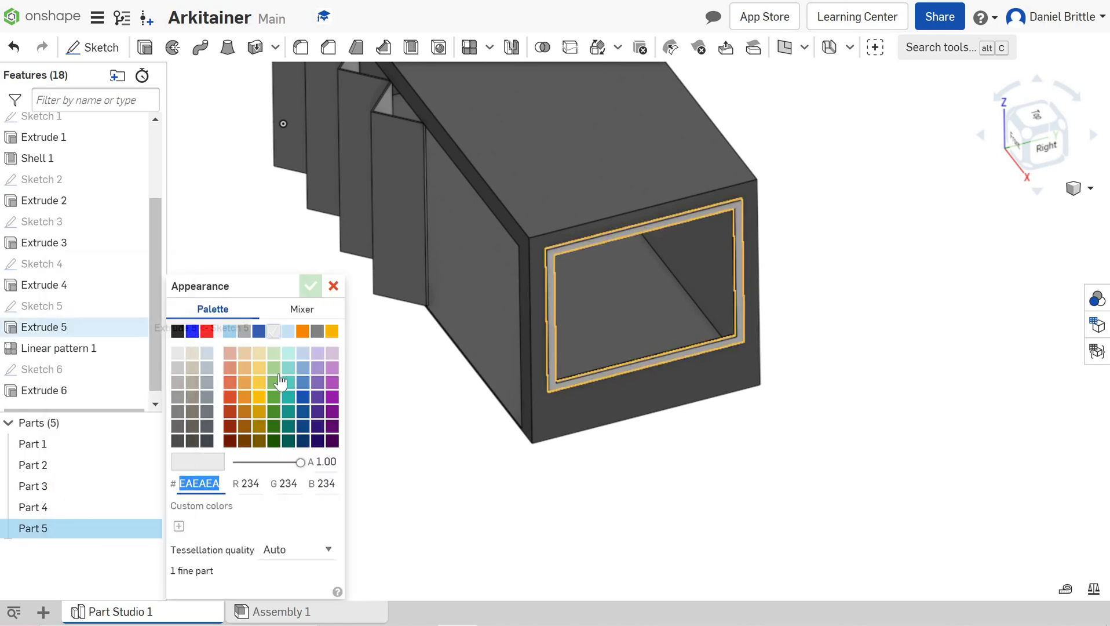
click(259, 354)
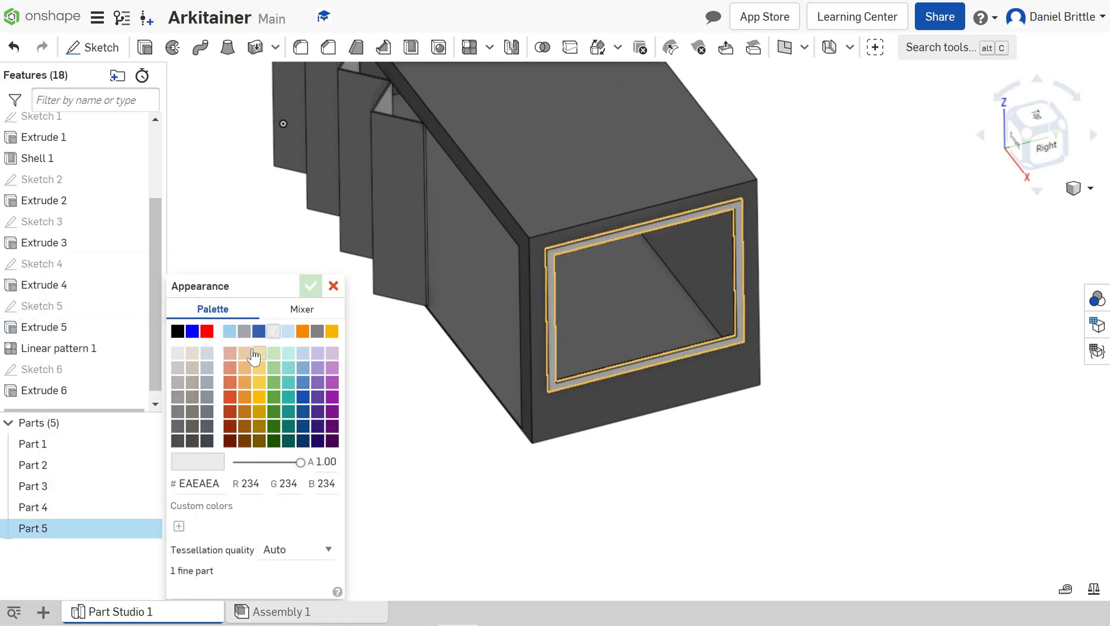
click(333, 332)
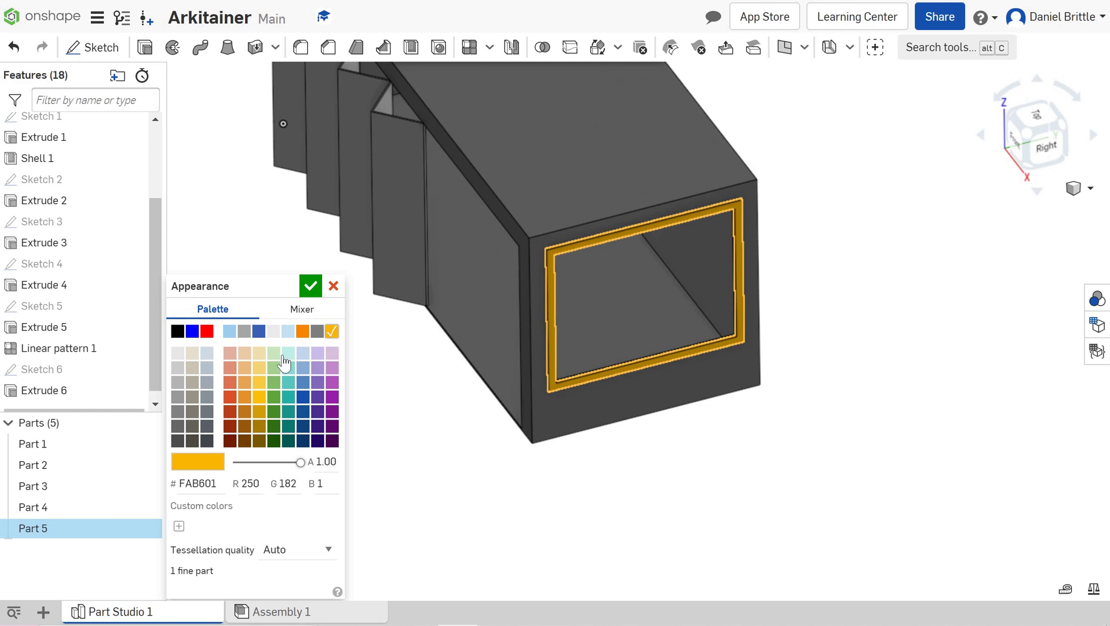
click(259, 354)
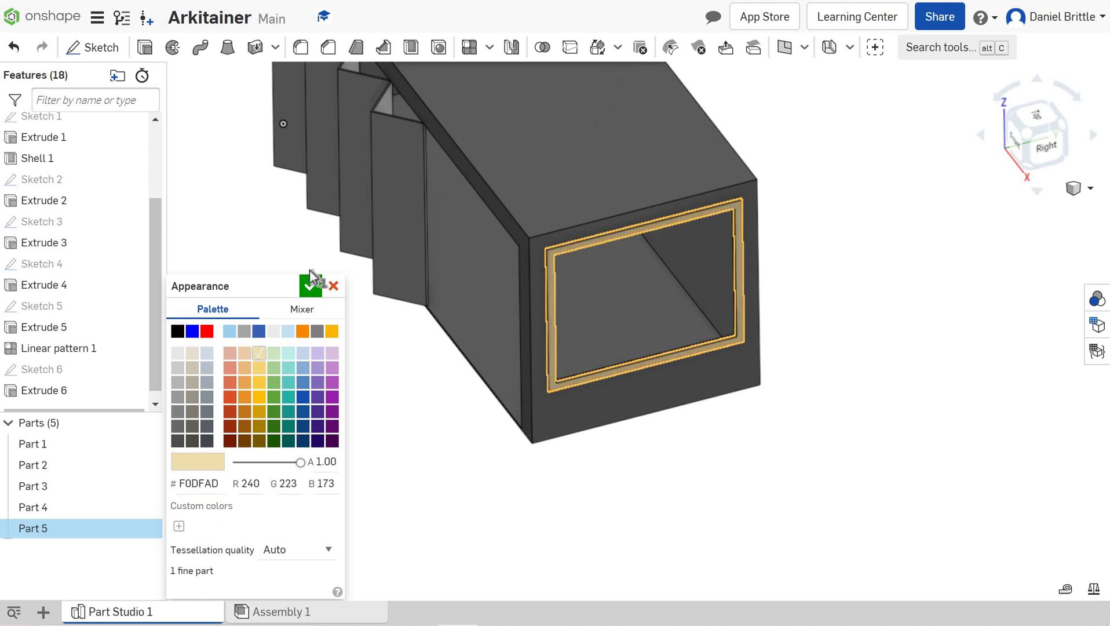
click(311, 286)
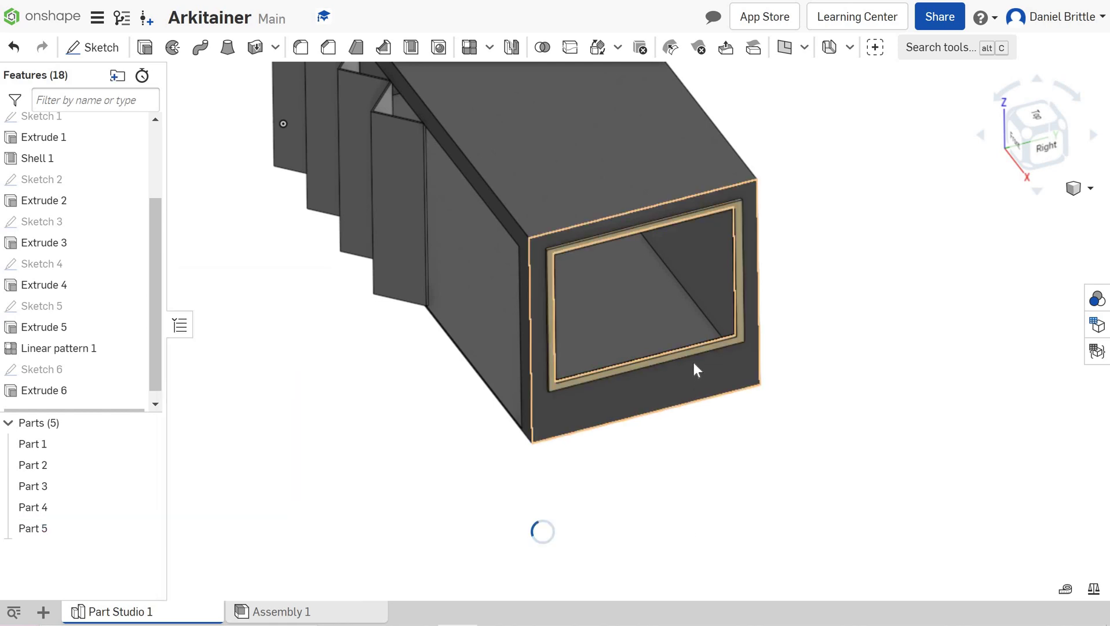
Examine the container with its folding doors, roof and window frame from different angles and distances
mouse_move(693, 364)
right_down()
mouse_move(705, 347)
mouse_move(700, 378)
right_up()
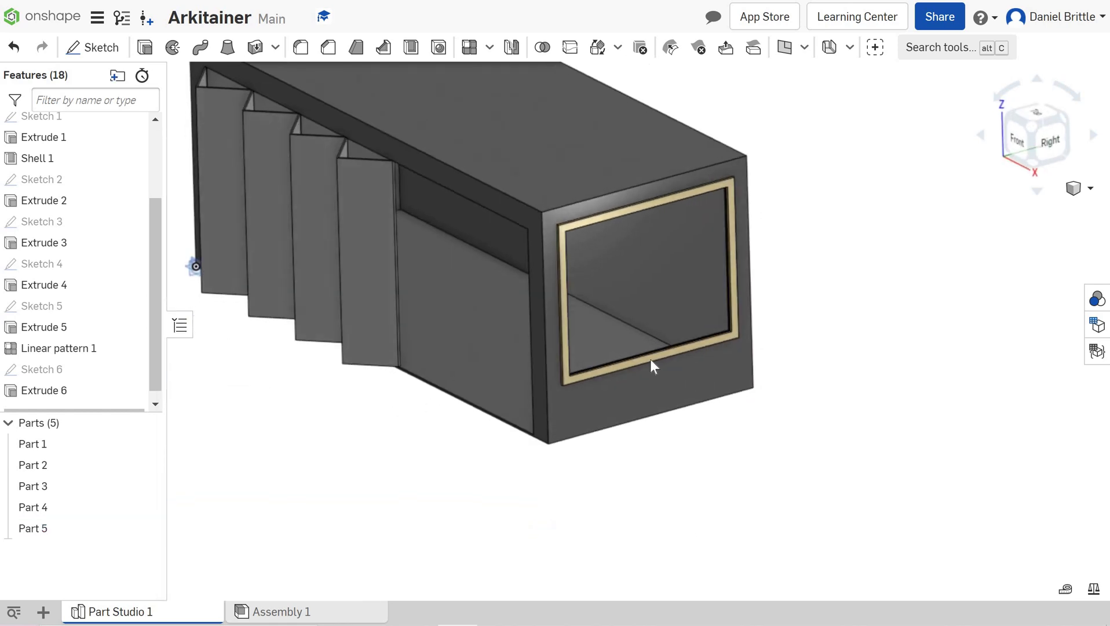
scroll(769, 306, up, 2)
scroll(807, 288, down, 5)
scroll(771, 310, up, 4)
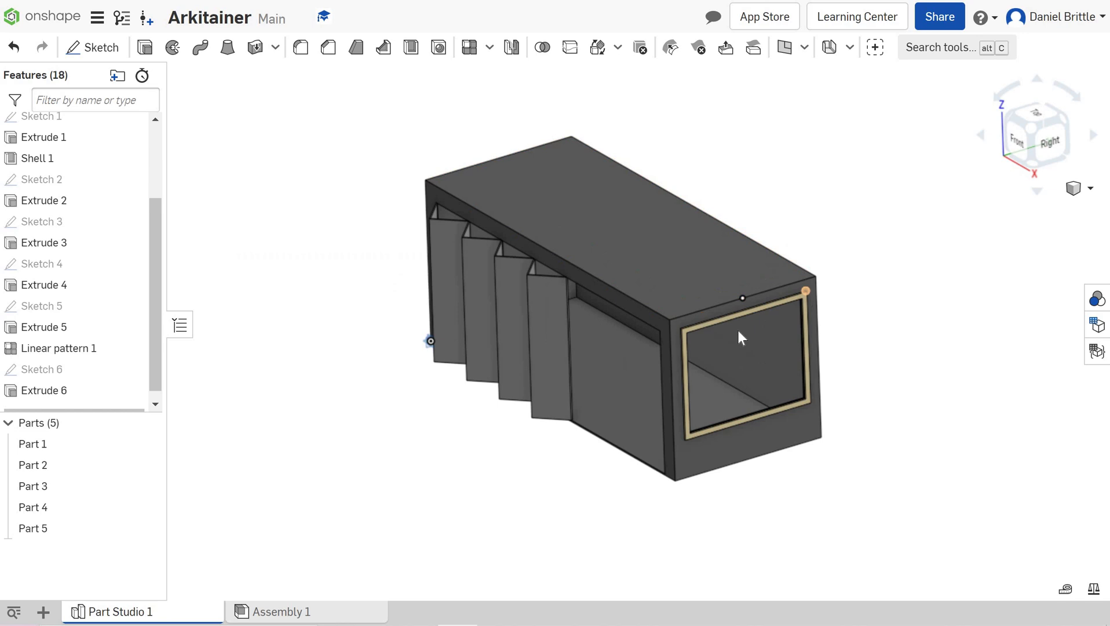
right_drag(744, 320, 748, 339)
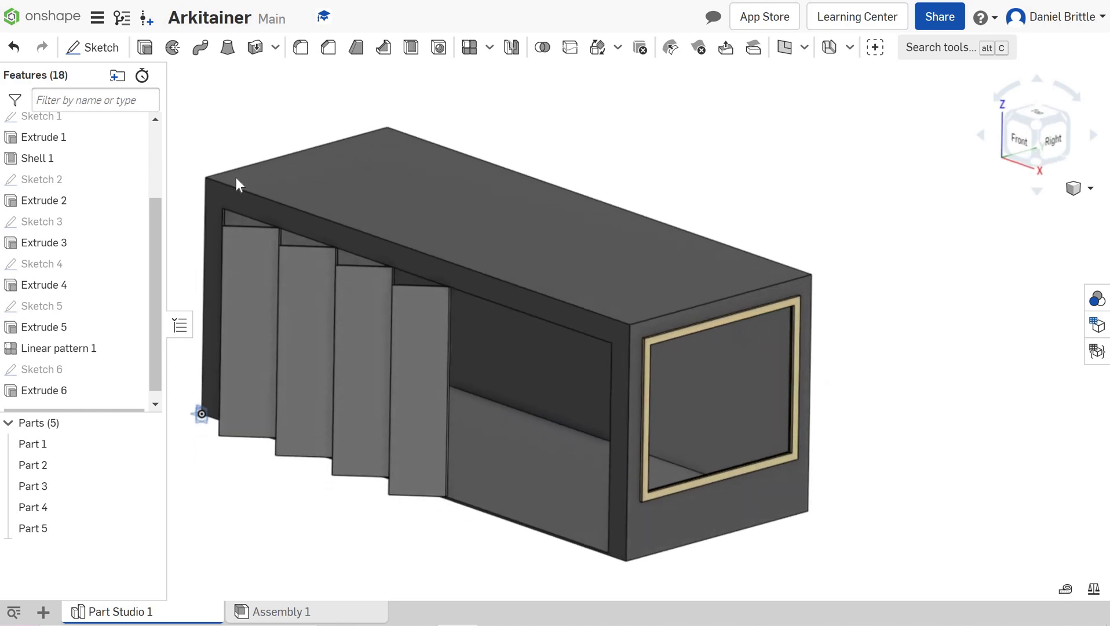
scroll(475, 258, up, 2)
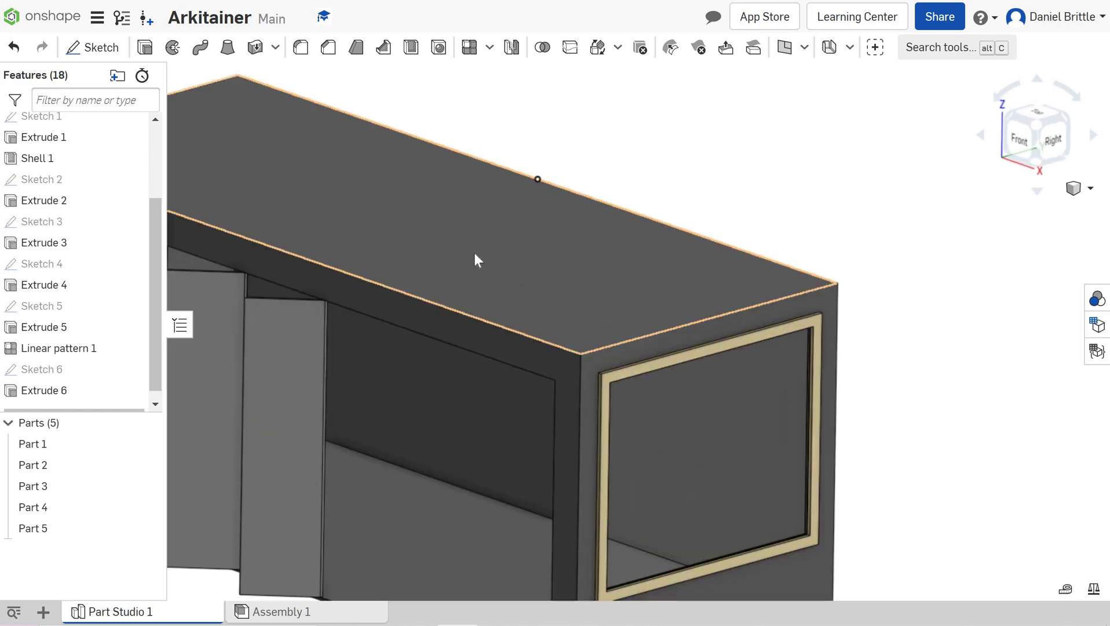
scroll(355, 471, down, 5)
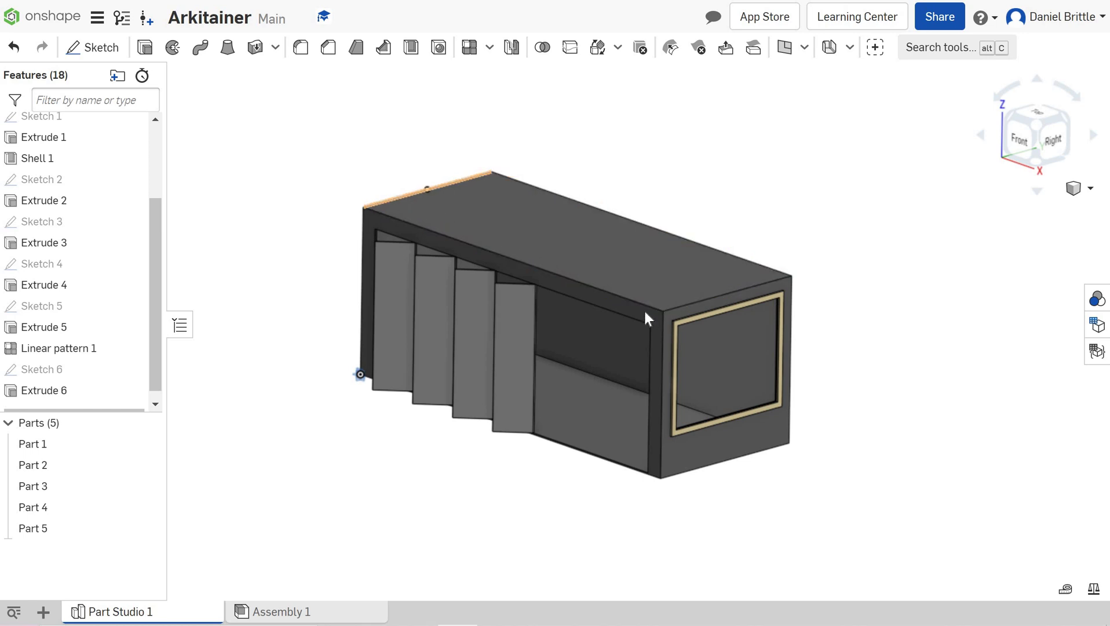
Start a new sketch on the container's closed left end face and view it straight on with the whole model fitted
right_drag(519, 245, 614, 240)
key(shift+7)
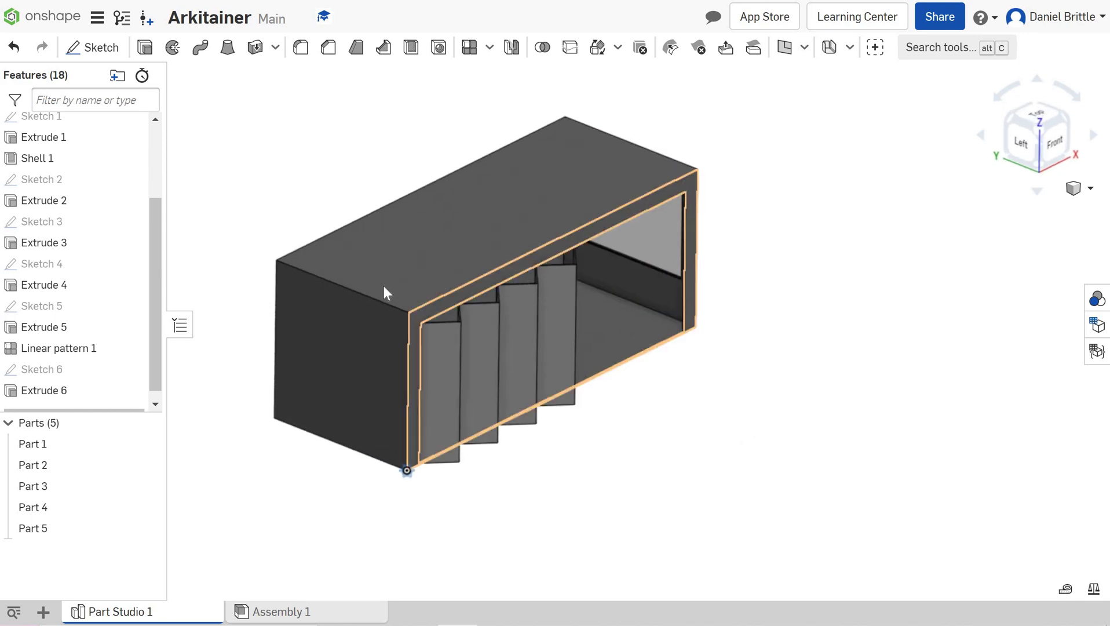
click(351, 345)
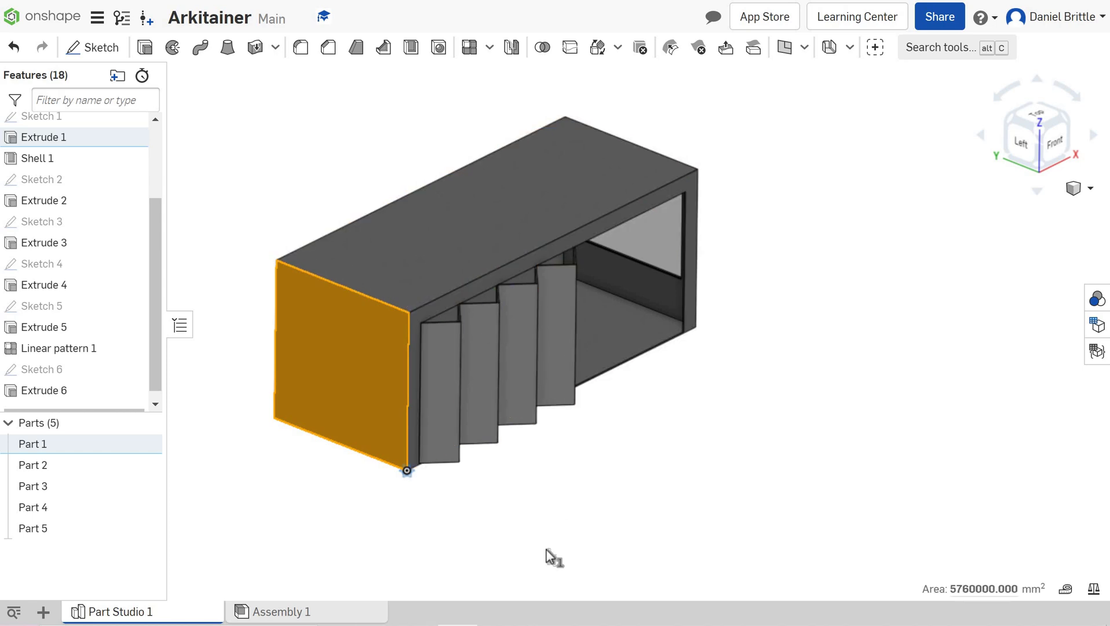
click(92, 47)
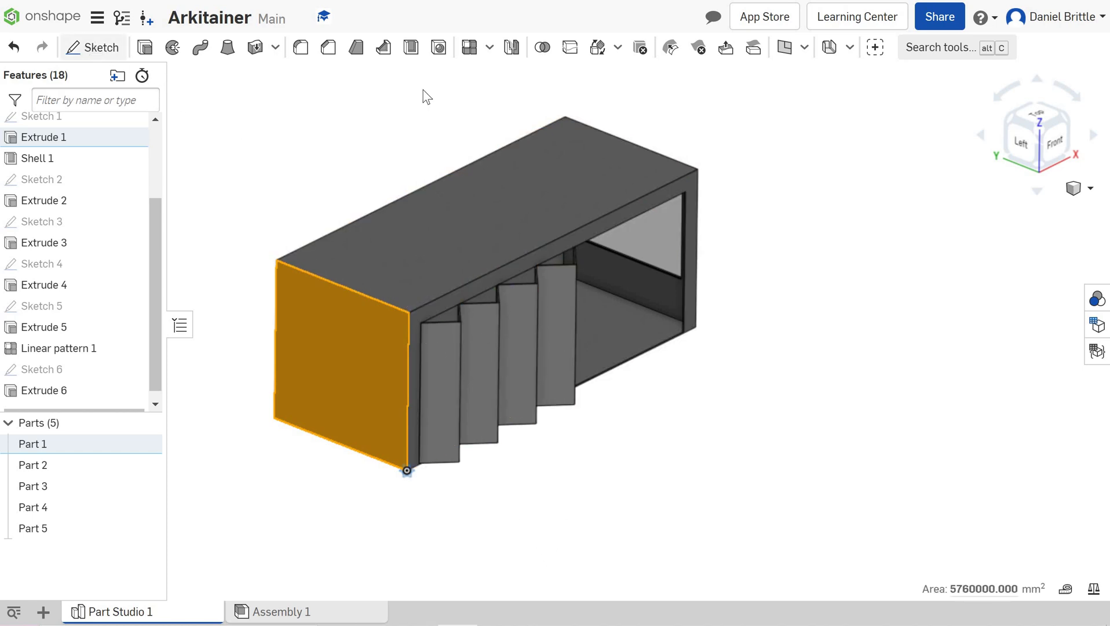
click(1021, 142)
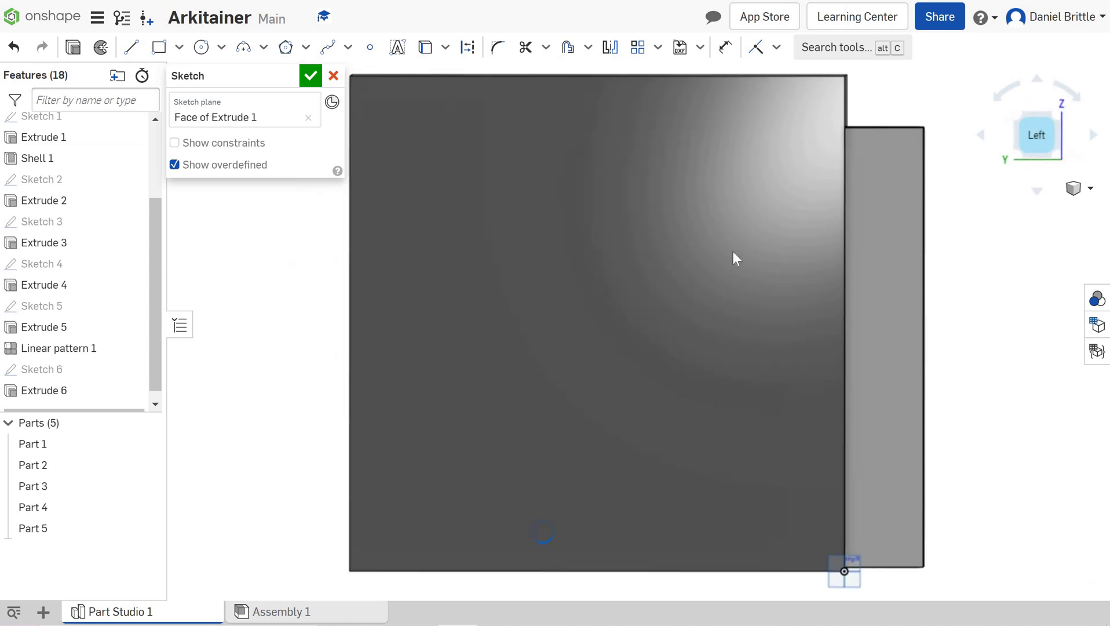
scroll(730, 251, down, 5)
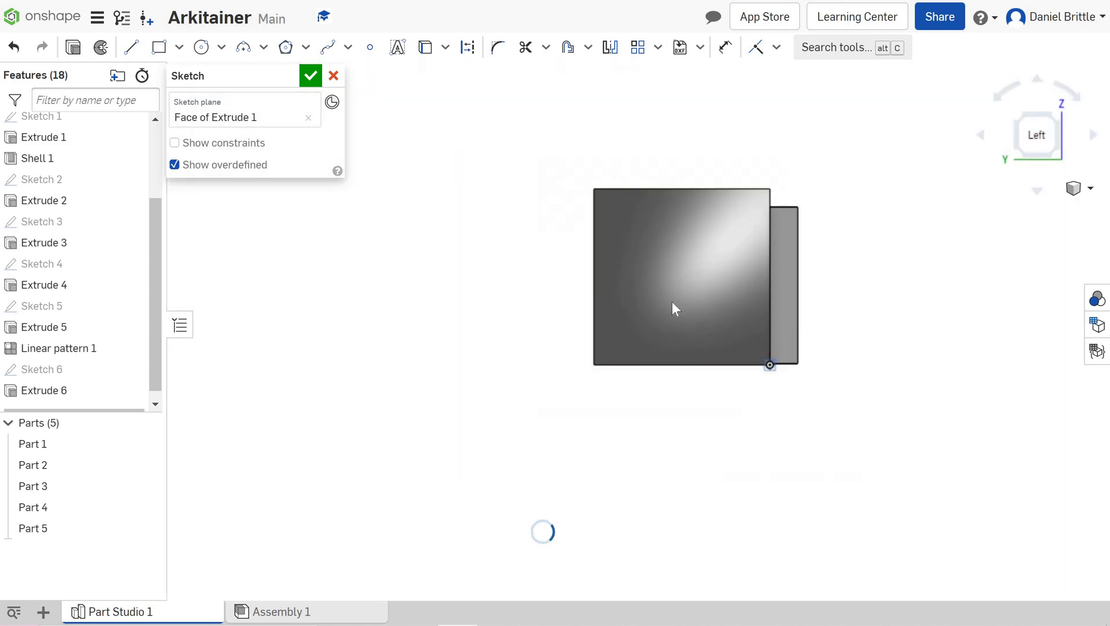
scroll(927, 130, down, 2)
scroll(928, 130, up, 6)
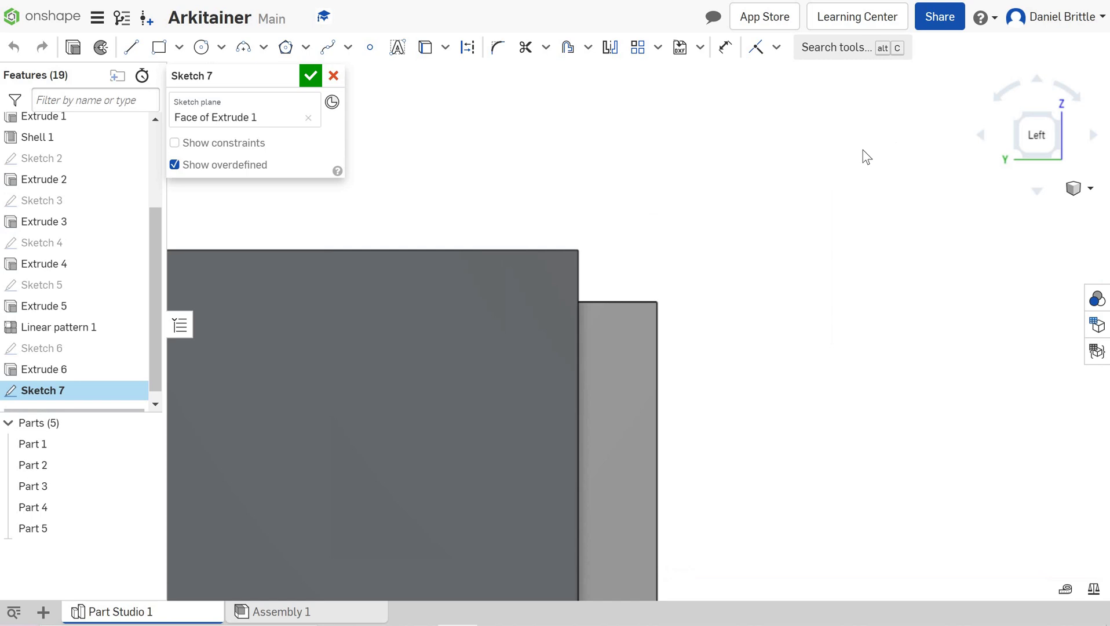
key(f)
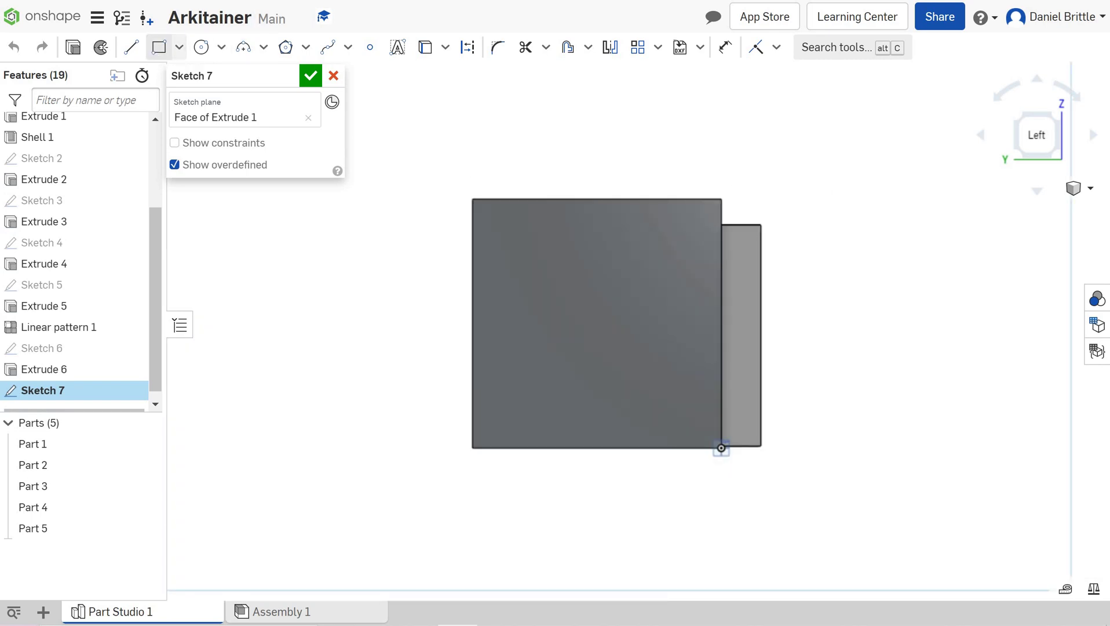
Sketch a roof beam rectangle about 320 mm high overhanging the door side, and a post about 298 by 2400 mm beneath its outer end
click(159, 47)
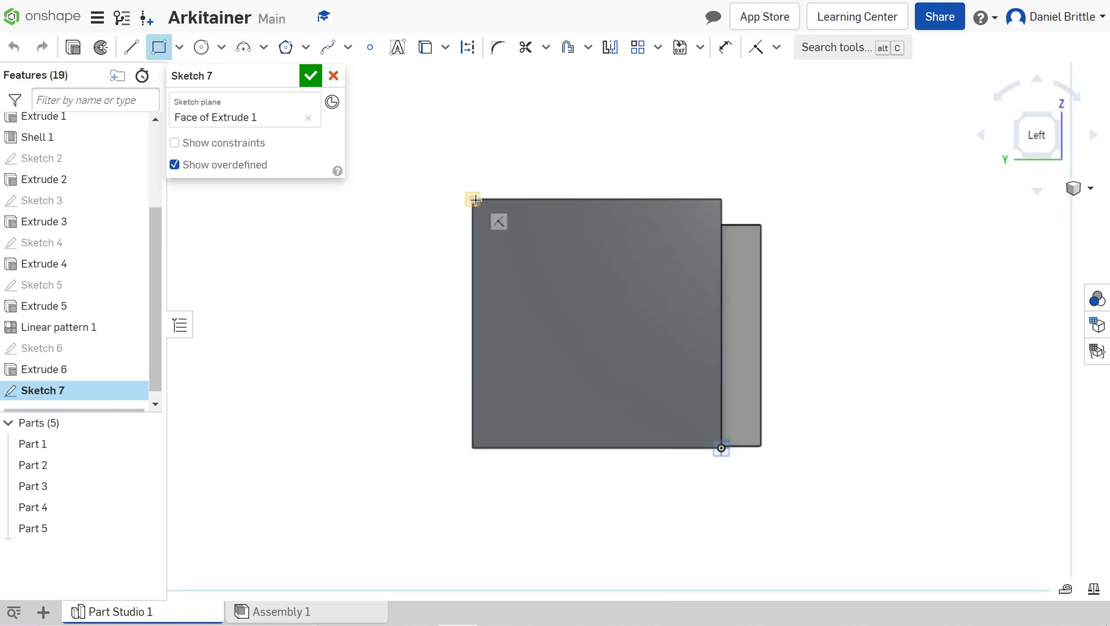
click(978, 166)
click(978, 200)
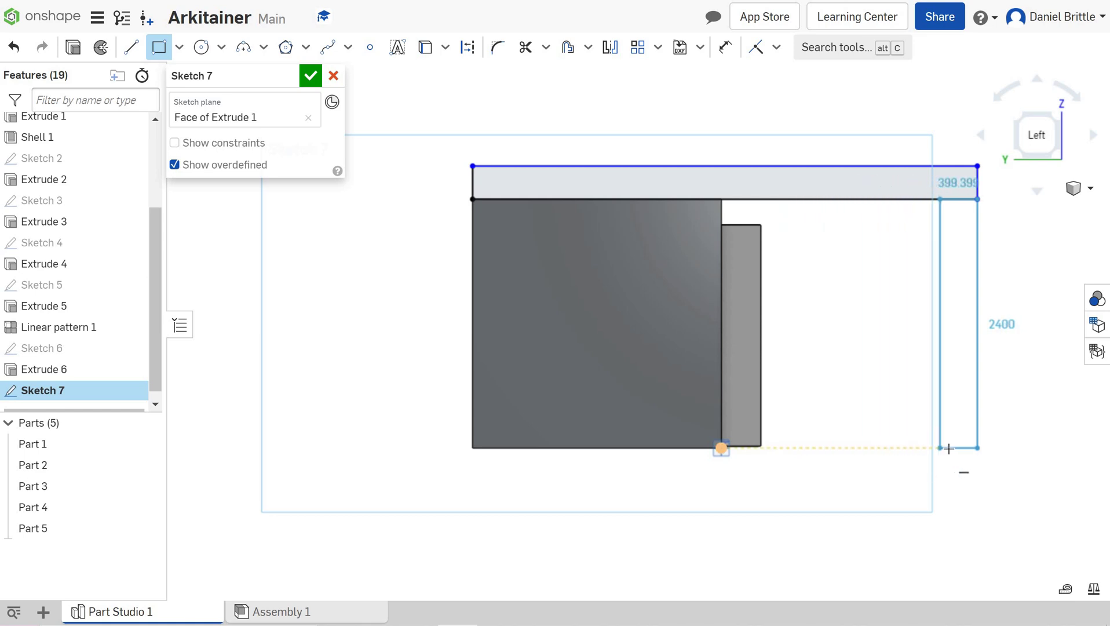
click(946, 448)
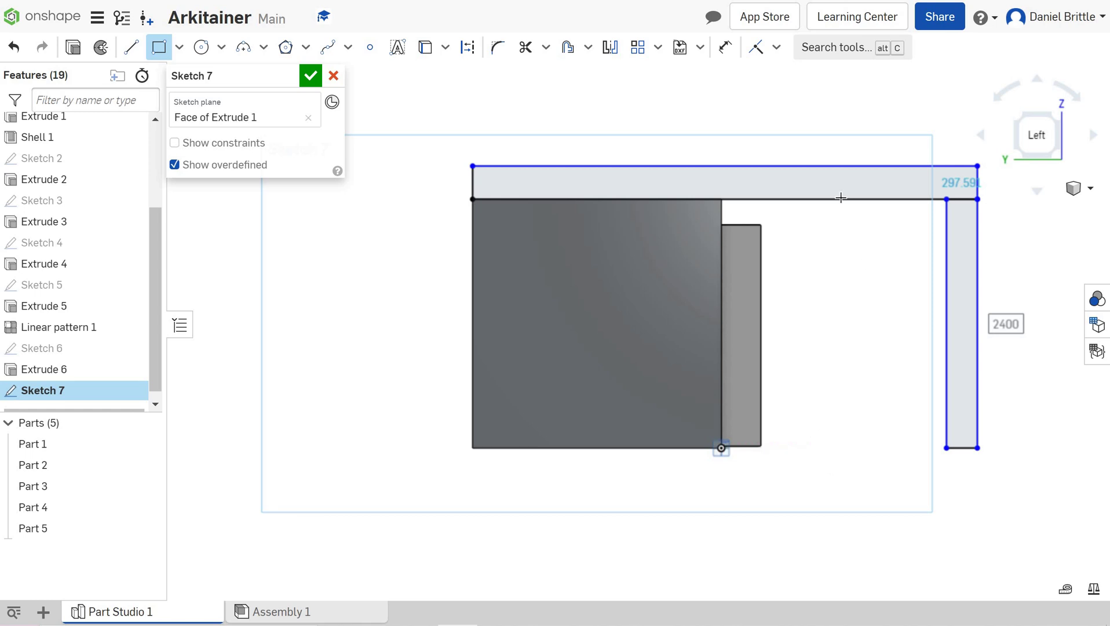
Dimension the roof beam's height and the post's width to 250 mm each
click(725, 49)
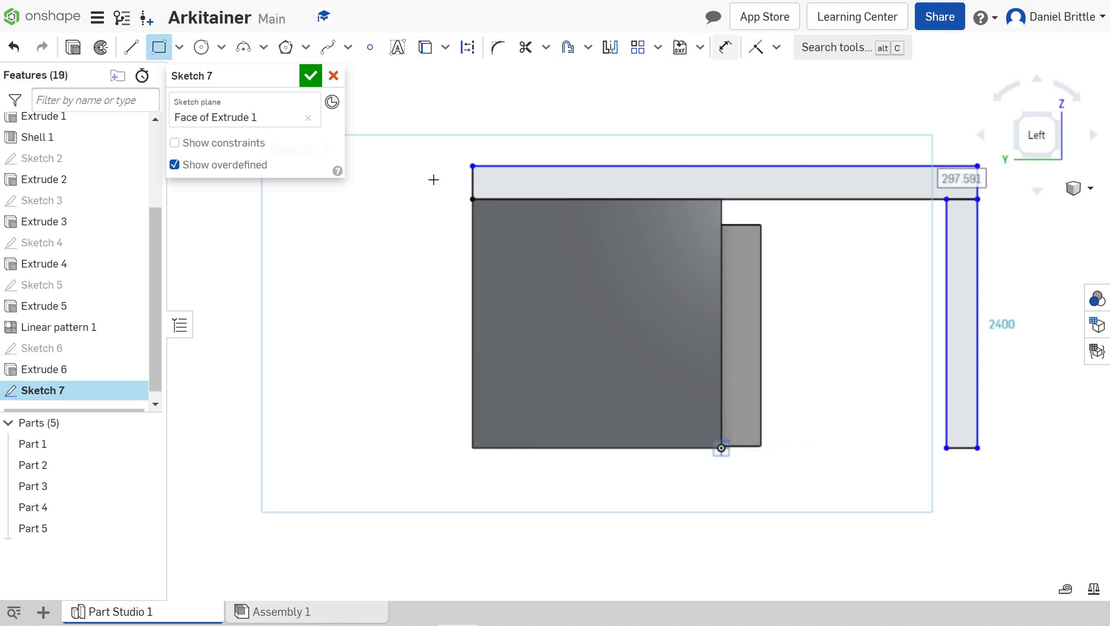
click(472, 183)
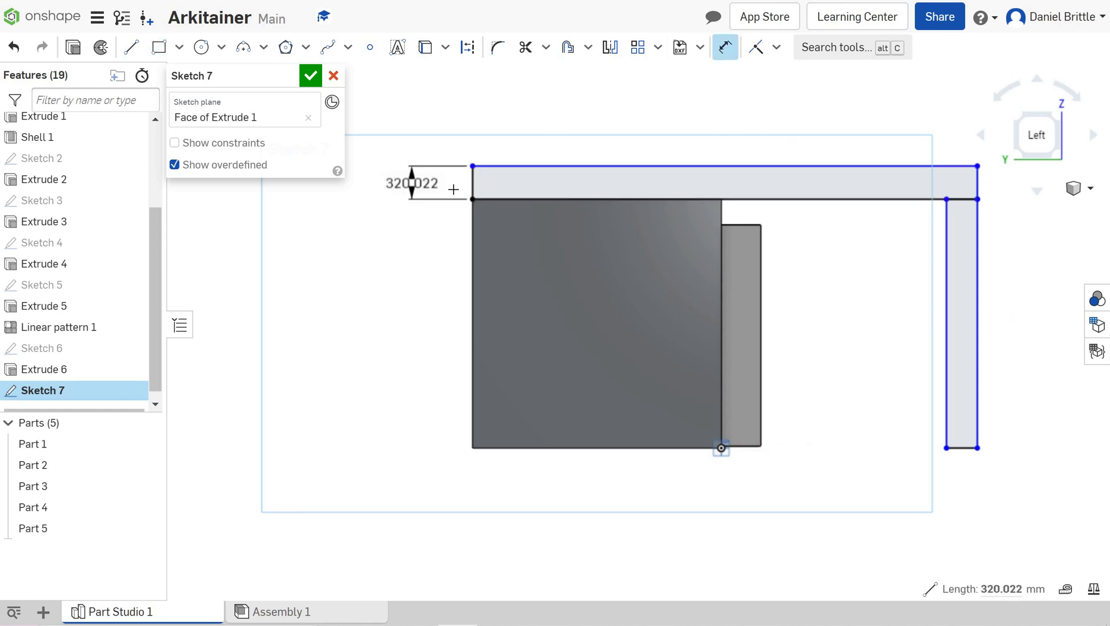
click(454, 189)
text(2)
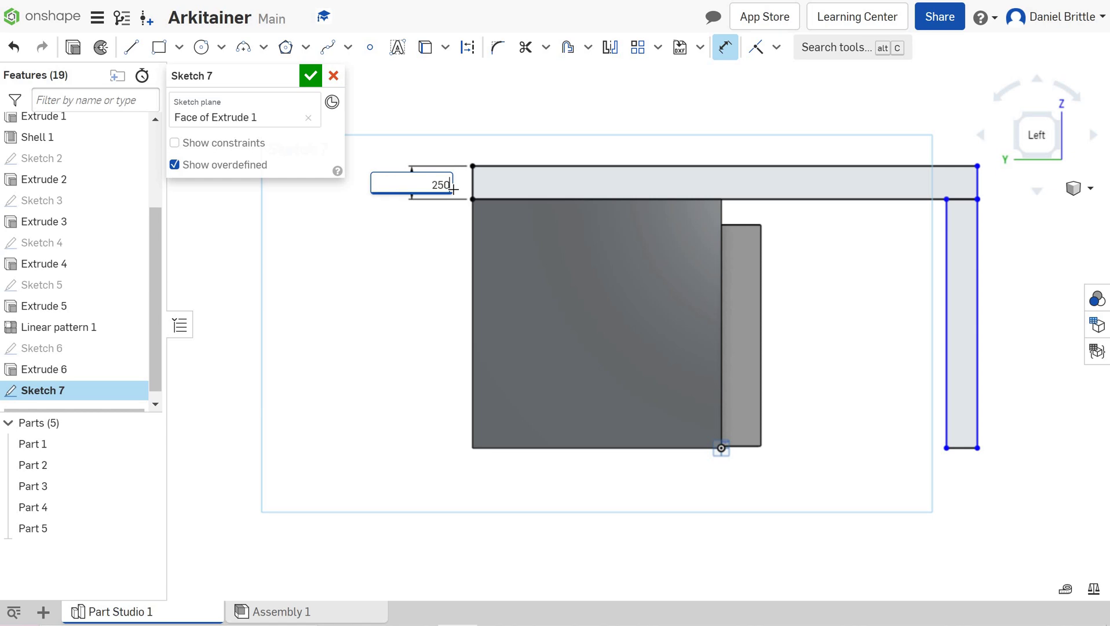
text(50)
key(Return)
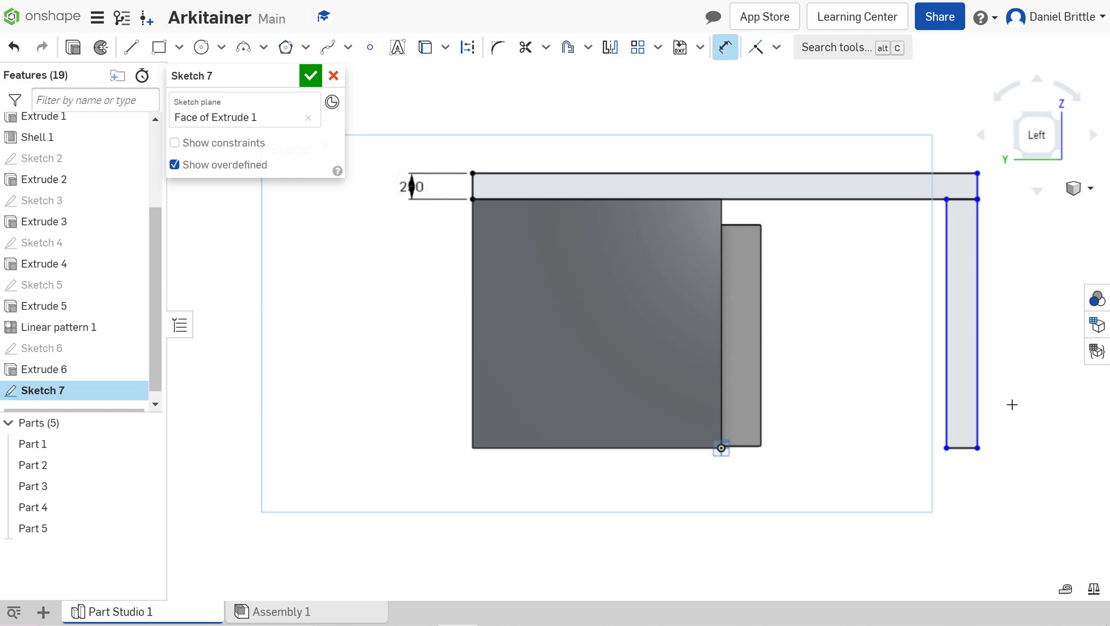
click(963, 488)
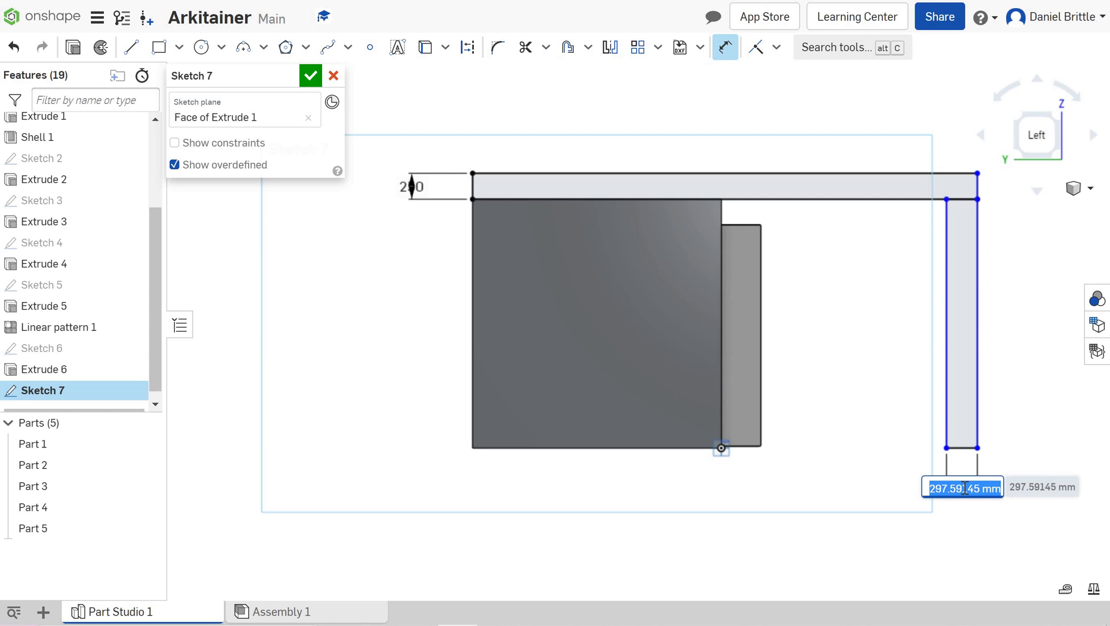
text(250)
key(Return)
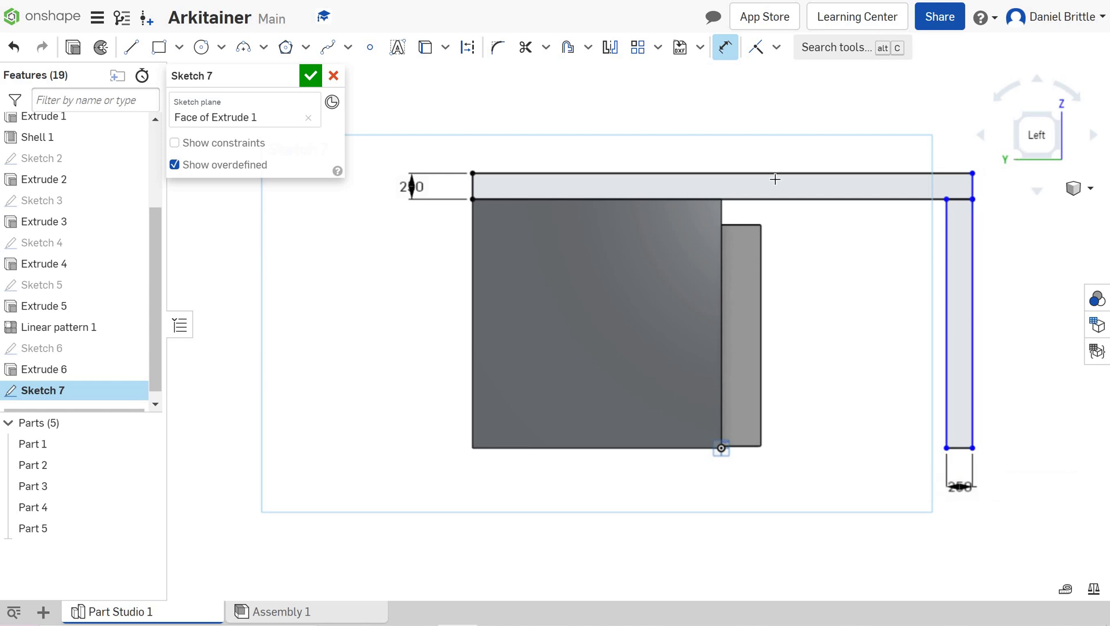
Dimension the roof beam's overall length to 5000 mm and finish the sketch
click(736, 139)
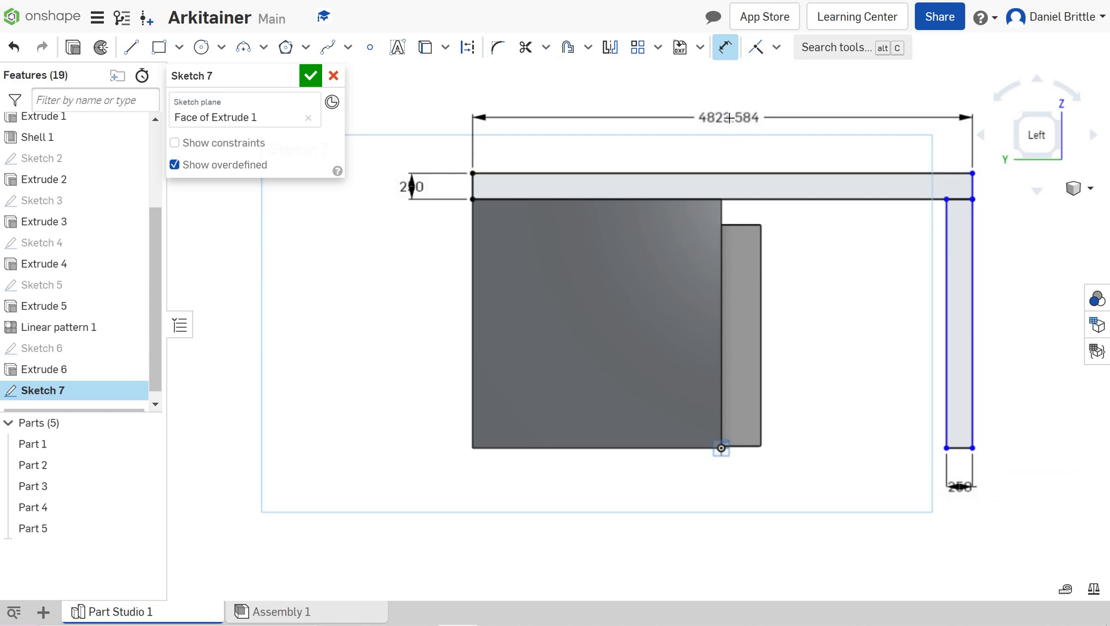
click(772, 144)
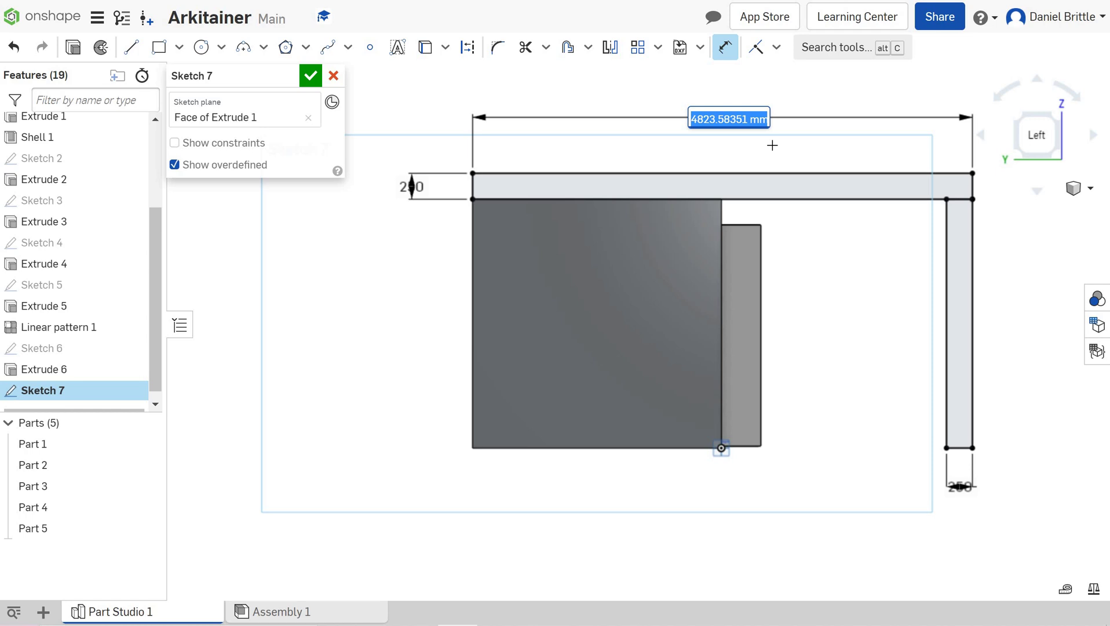
text(5000)
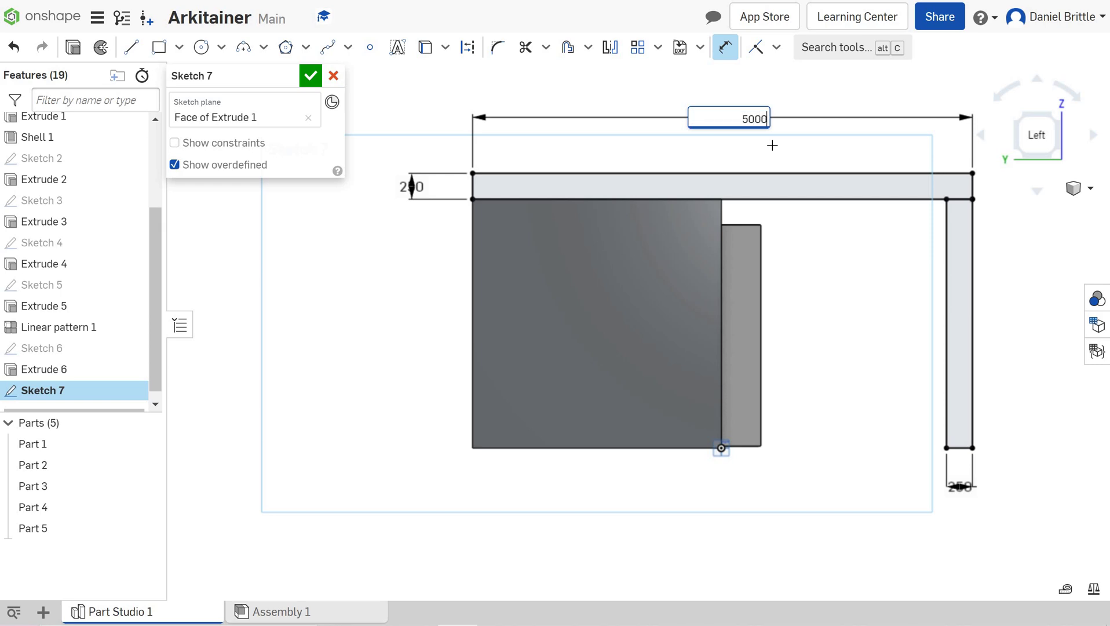
key(Return)
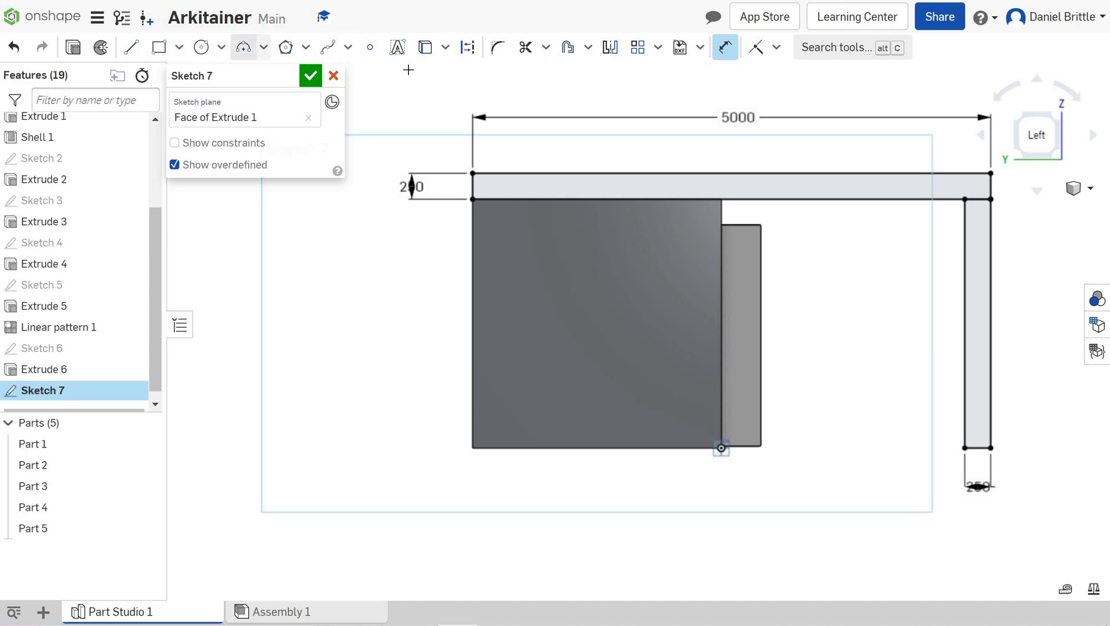
click(312, 75)
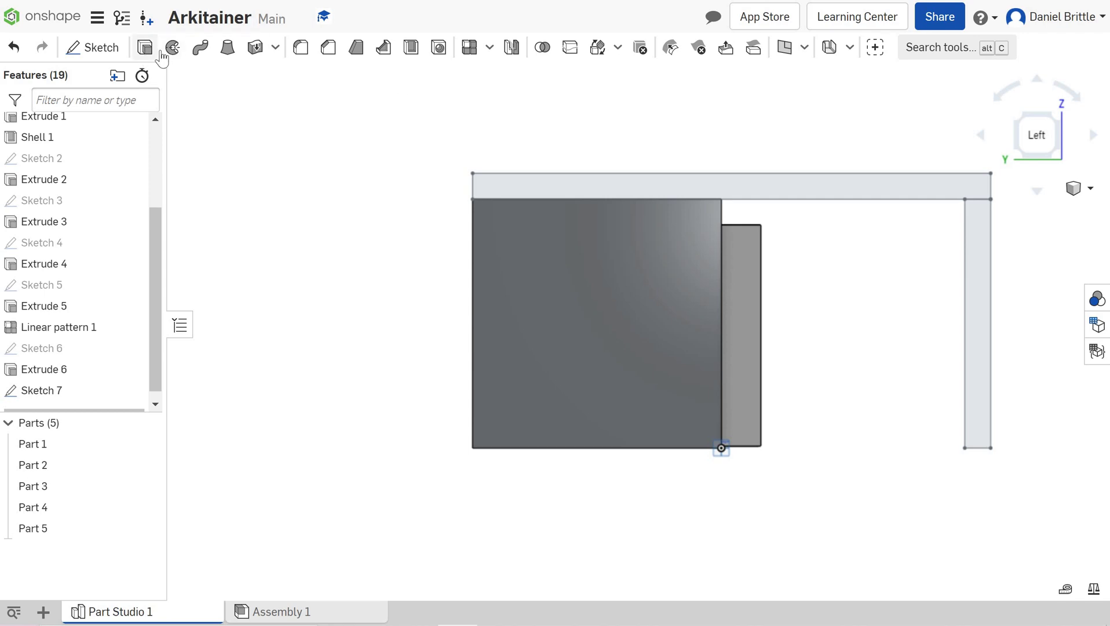
Extrude the beam and post regions of the sketch 40 mm in the opposite direction, towards the container, as a new part
key(shift+7)
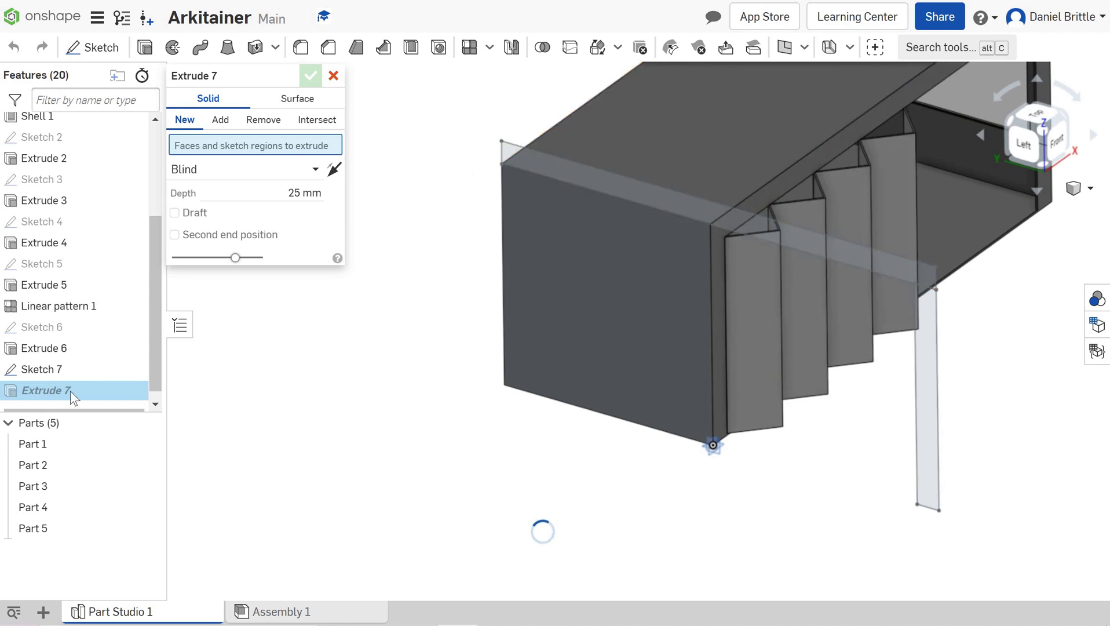
click(41, 371)
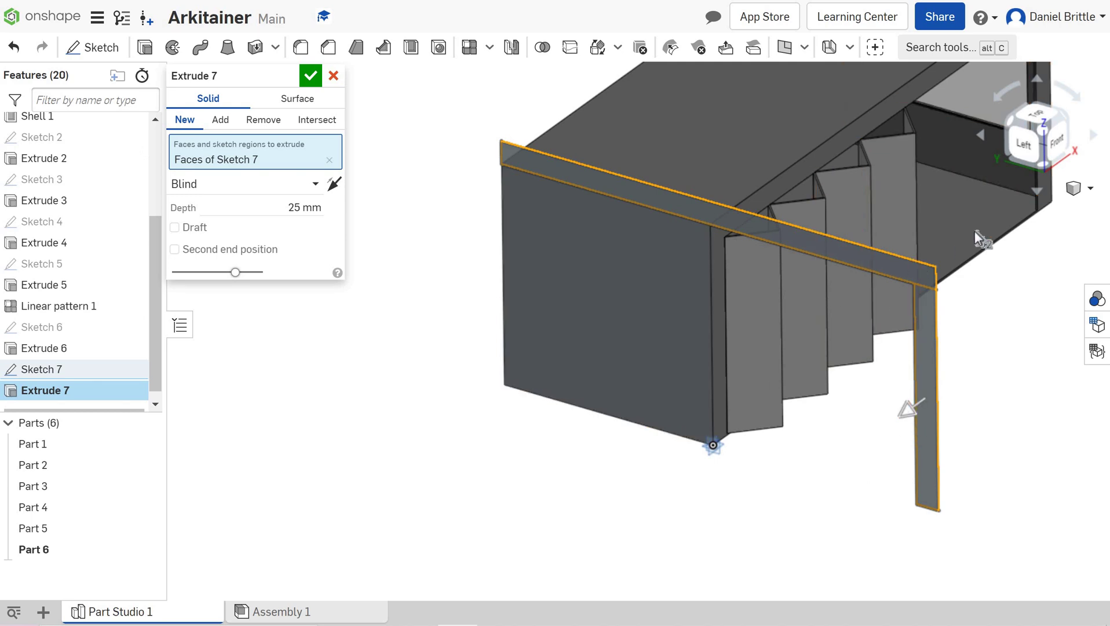
click(310, 210)
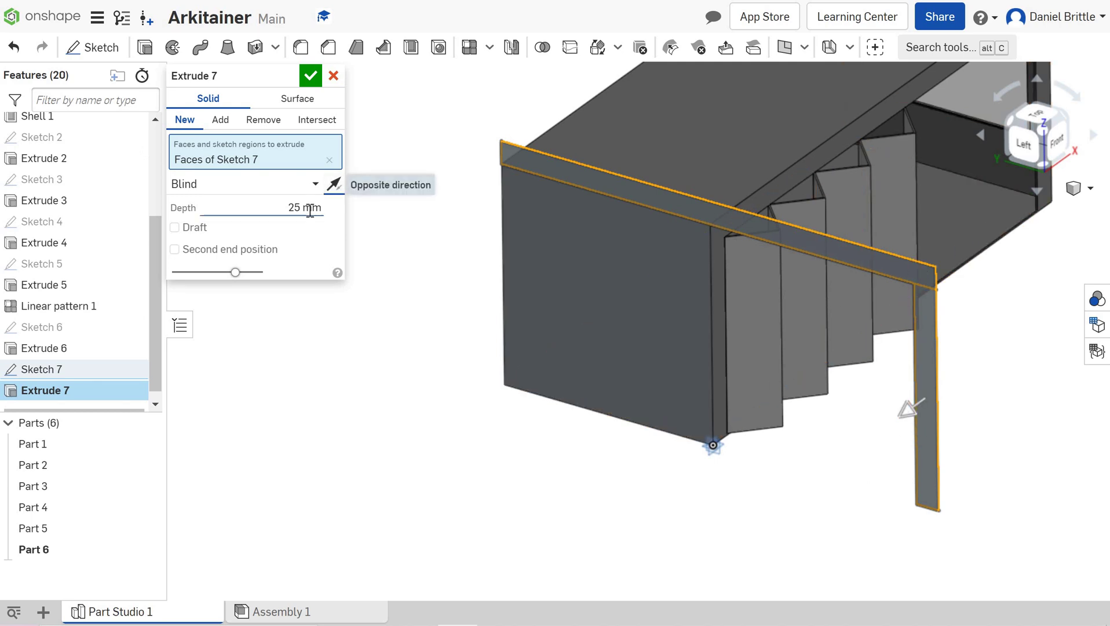
text(30)
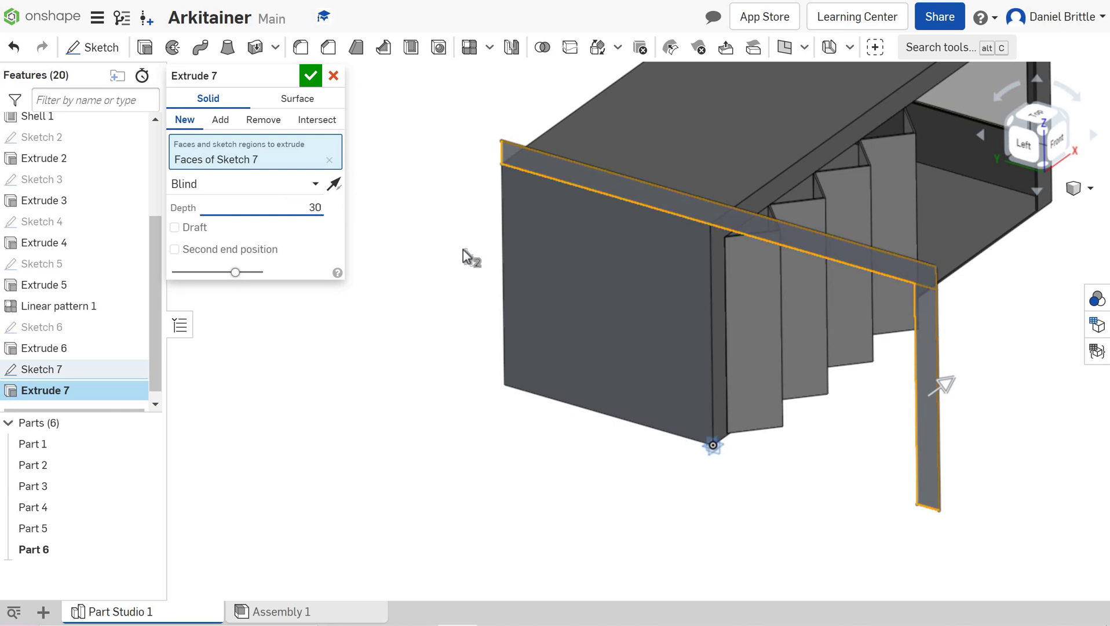
key(Return)
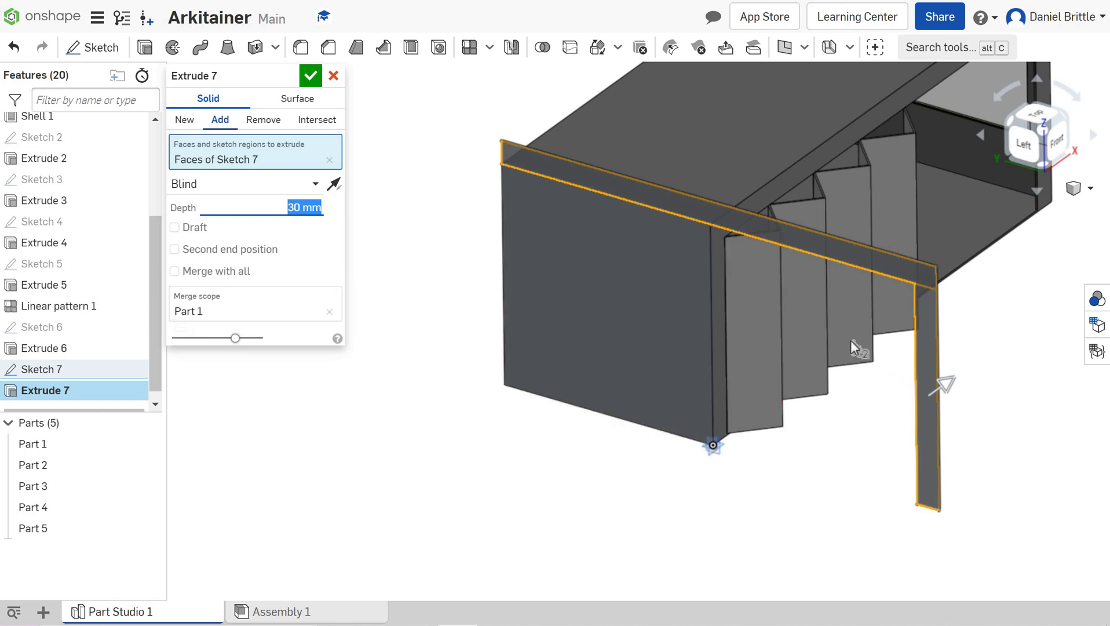
right_drag(851, 341, 371, 221)
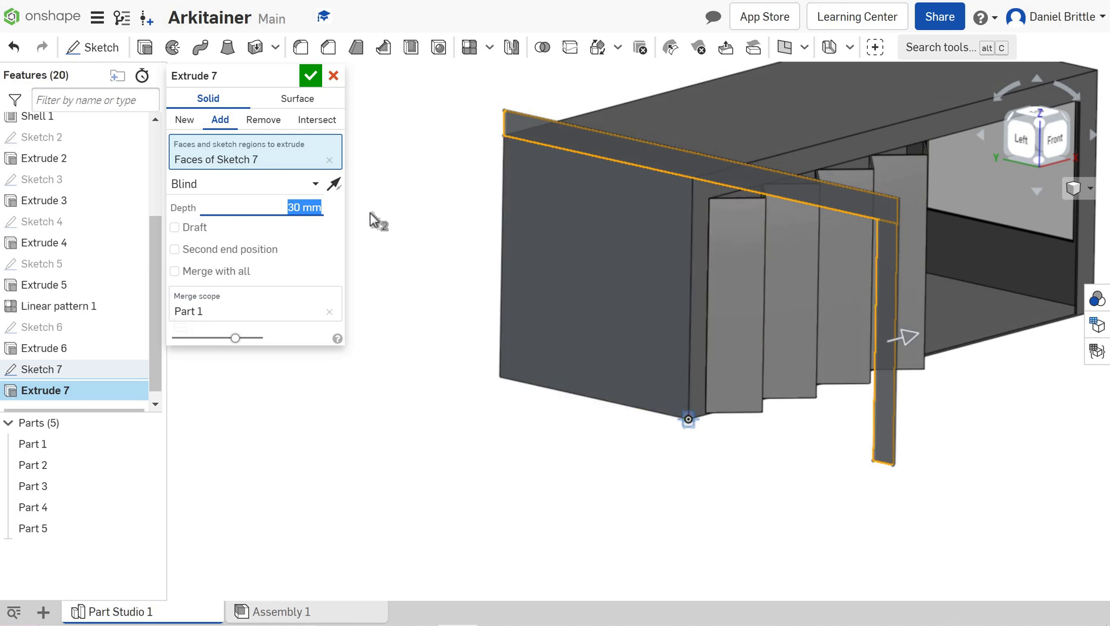
text(40)
key(Return)
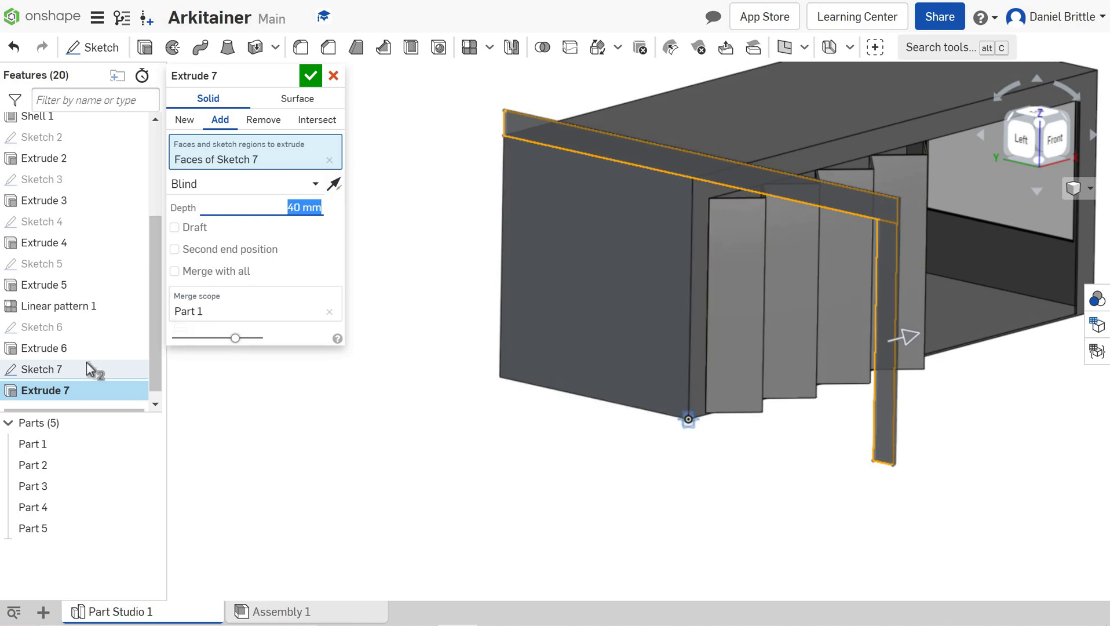
click(185, 120)
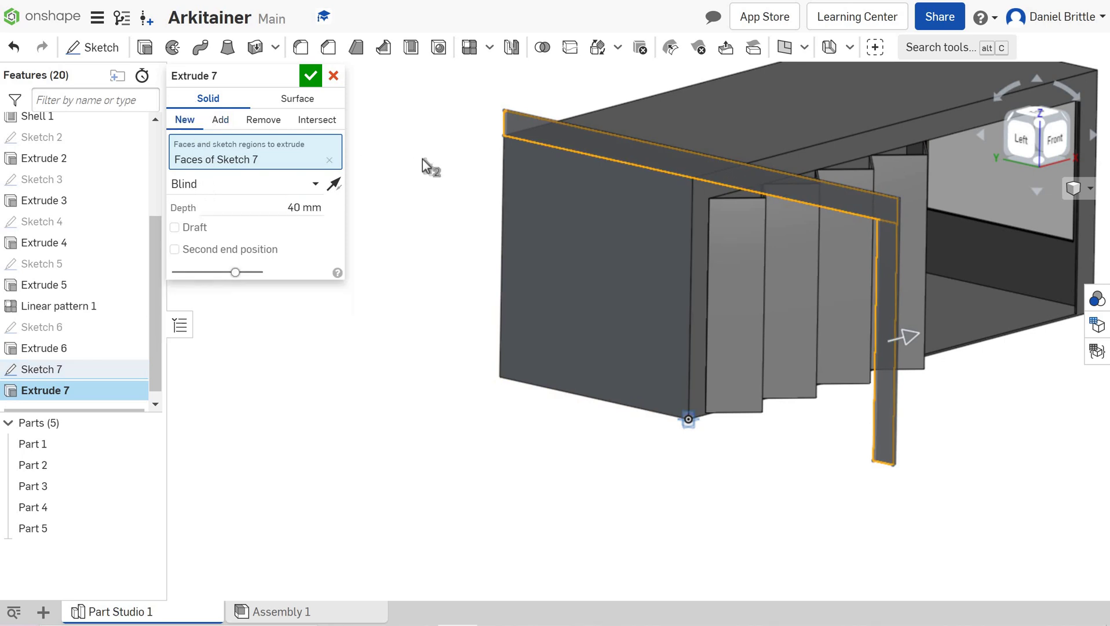
click(309, 77)
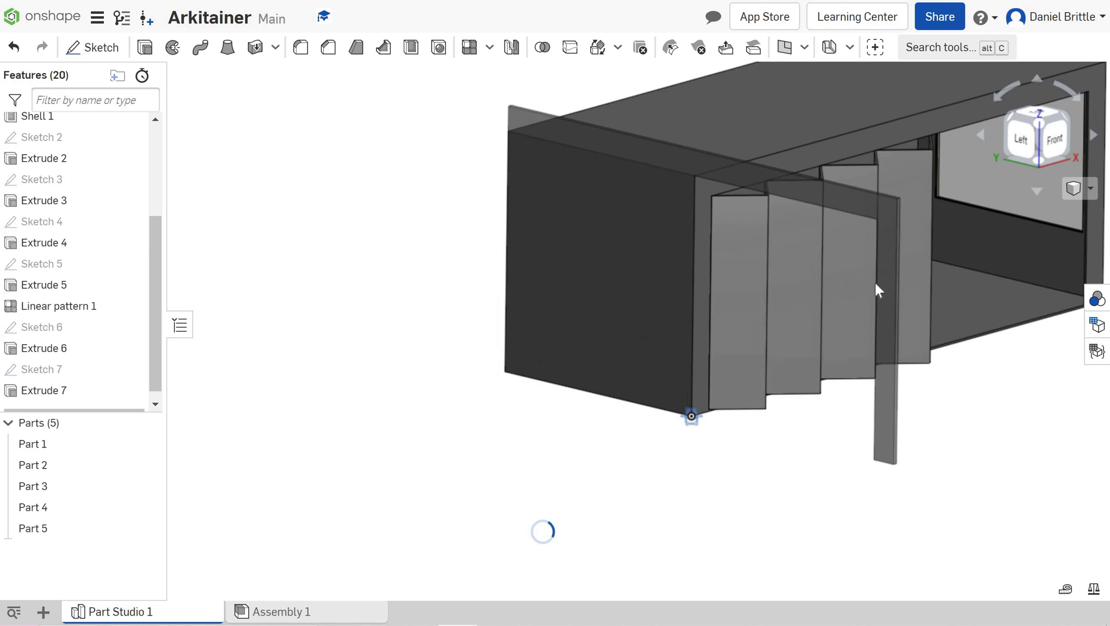
Change the beam and post part's appearance to the pale yellow colour F0DFAD
right_drag(875, 283, 684, 383)
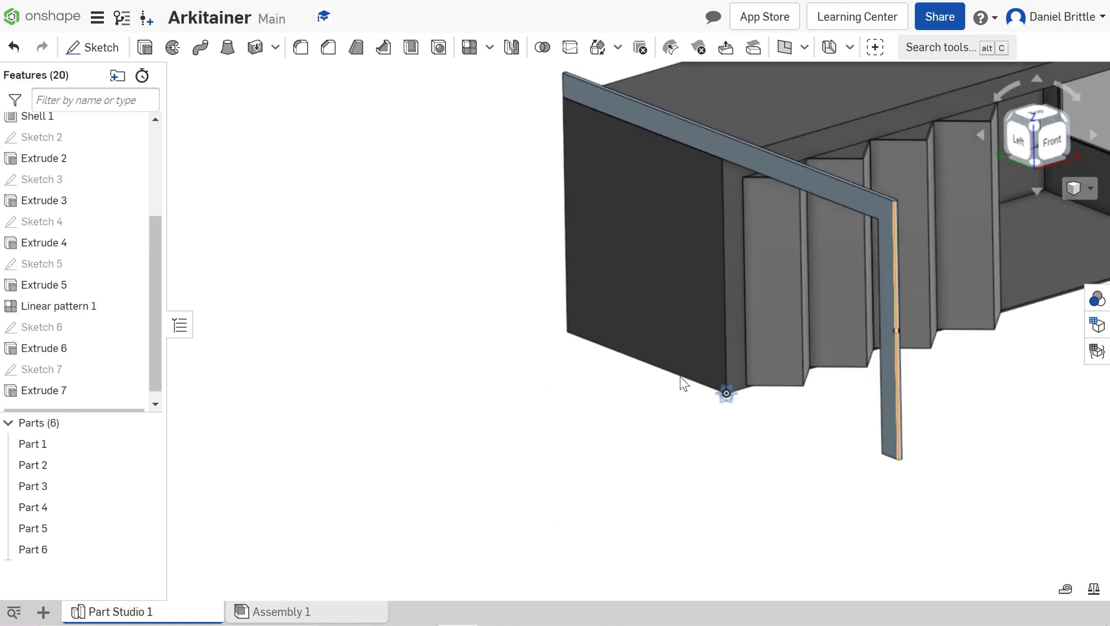
scroll(803, 301, down, 5)
scroll(736, 361, up, 4)
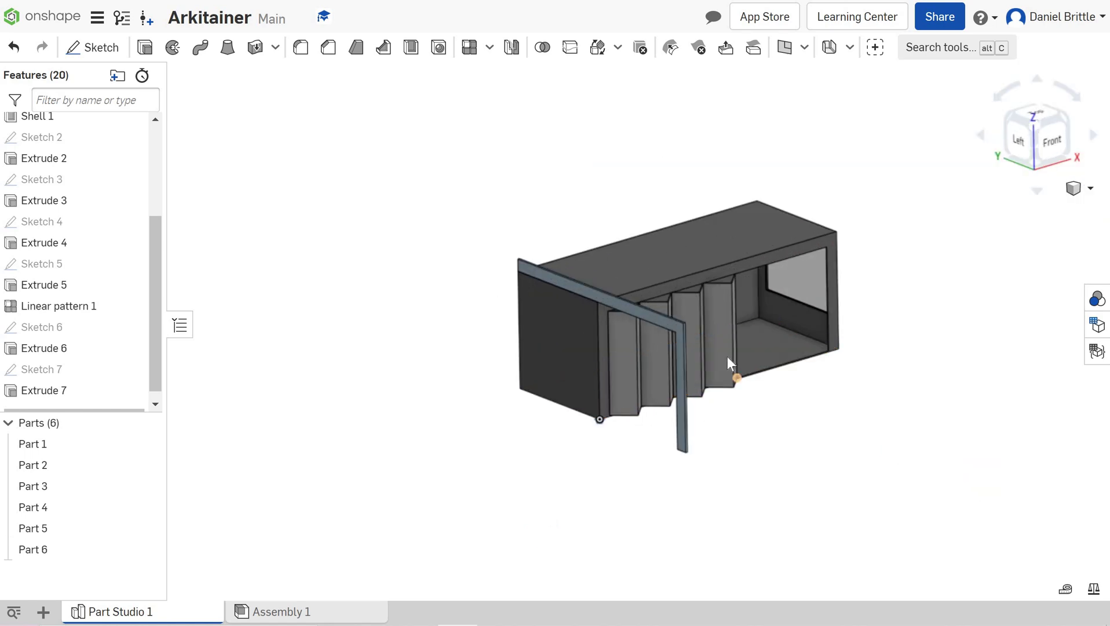
scroll(728, 363, up, 3)
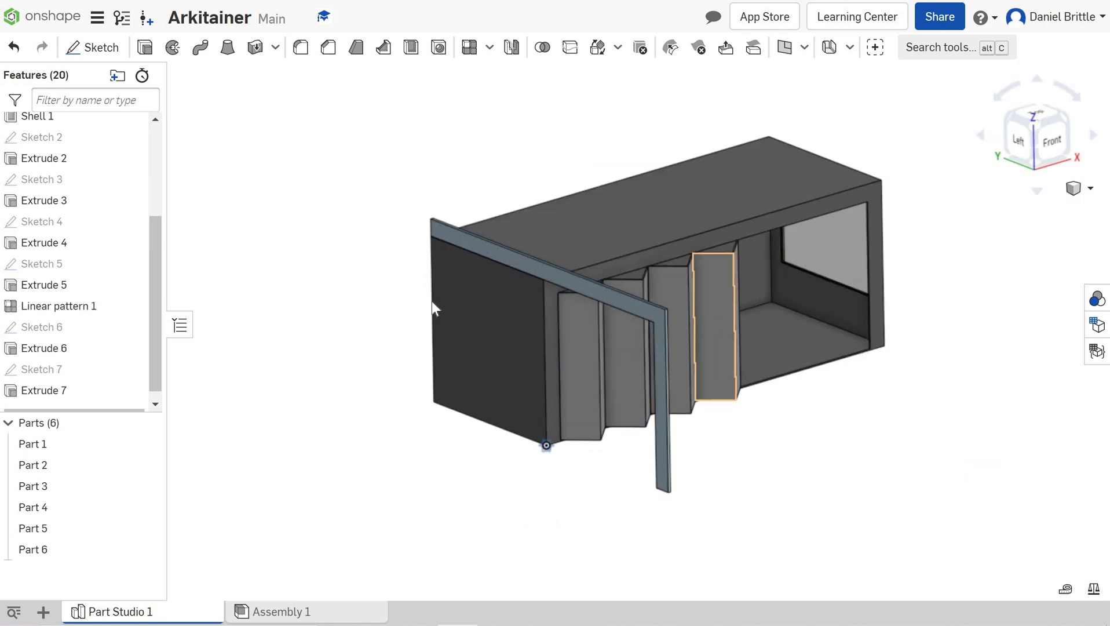
right_click(44, 549)
click(155, 343)
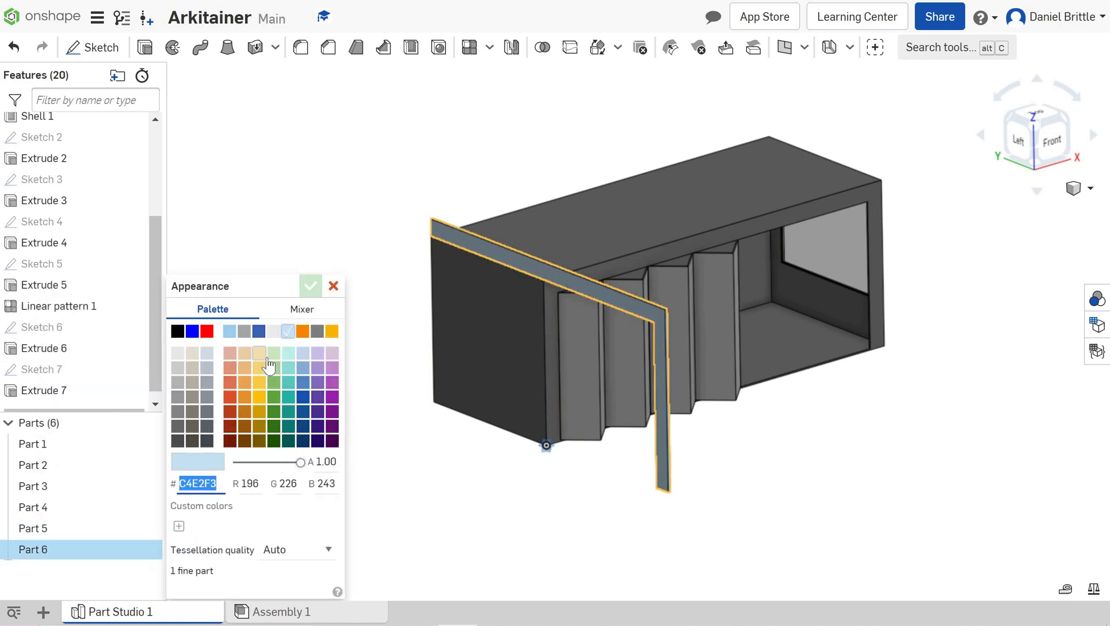
click(260, 361)
click(260, 354)
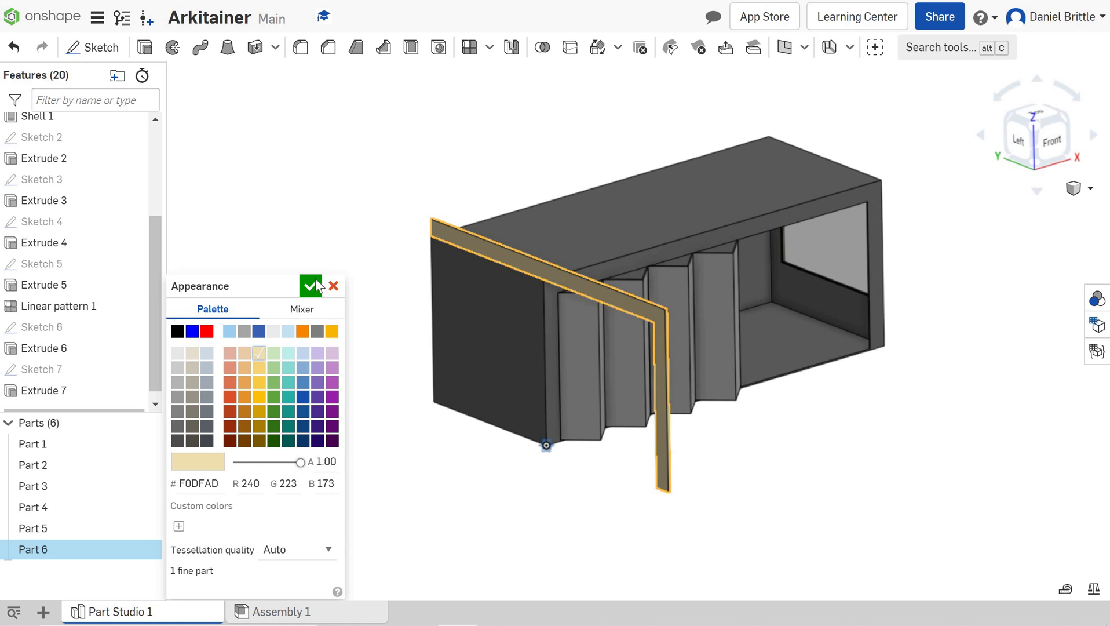
click(310, 286)
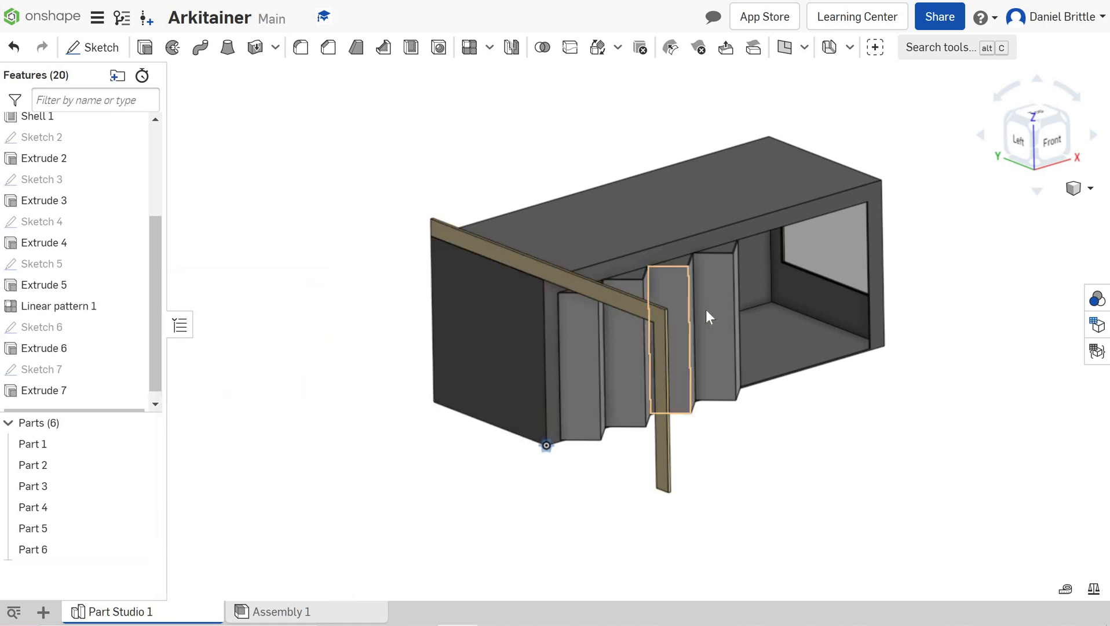
Apply a 150 mm radius fillet to the top edge at the roof beam's container-side end
right_drag(706, 311, 711, 310)
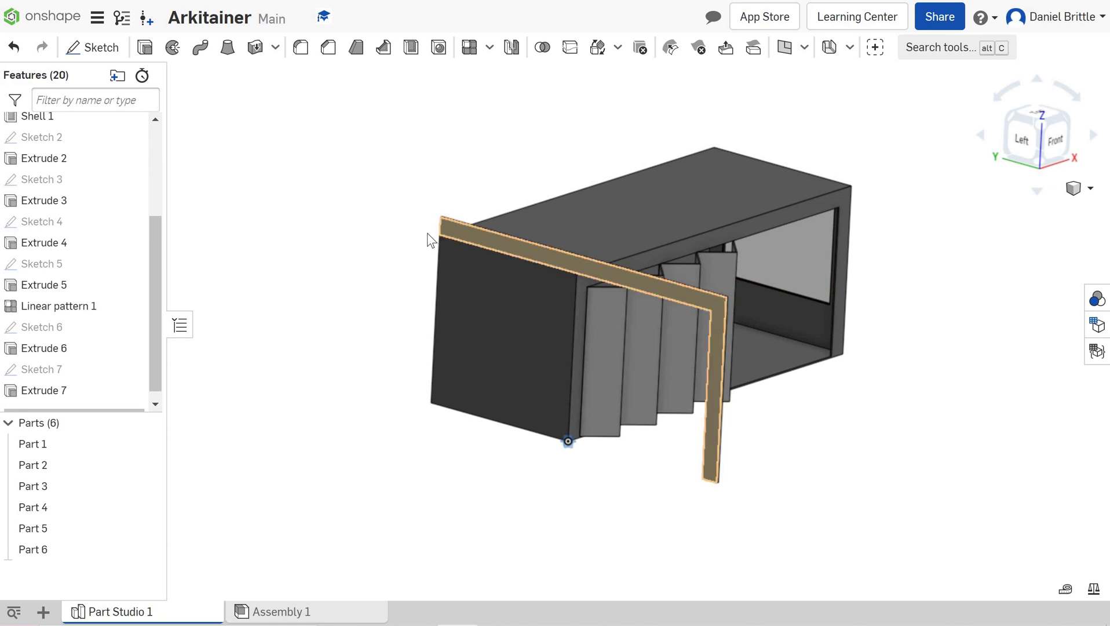
scroll(432, 239, up, 3)
scroll(431, 239, up, 3)
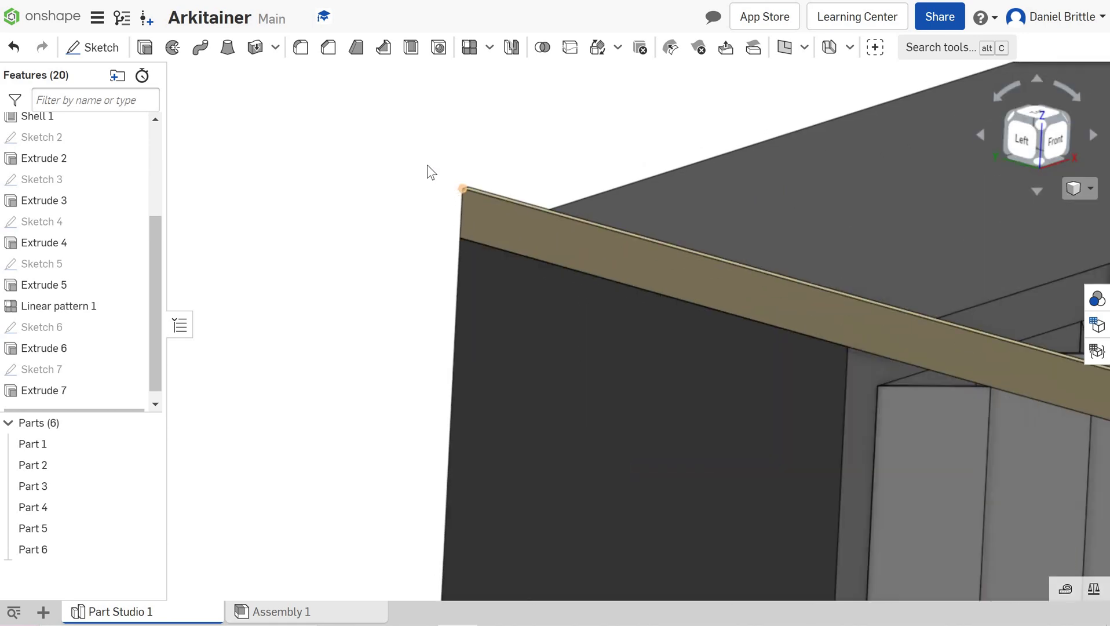
click(302, 48)
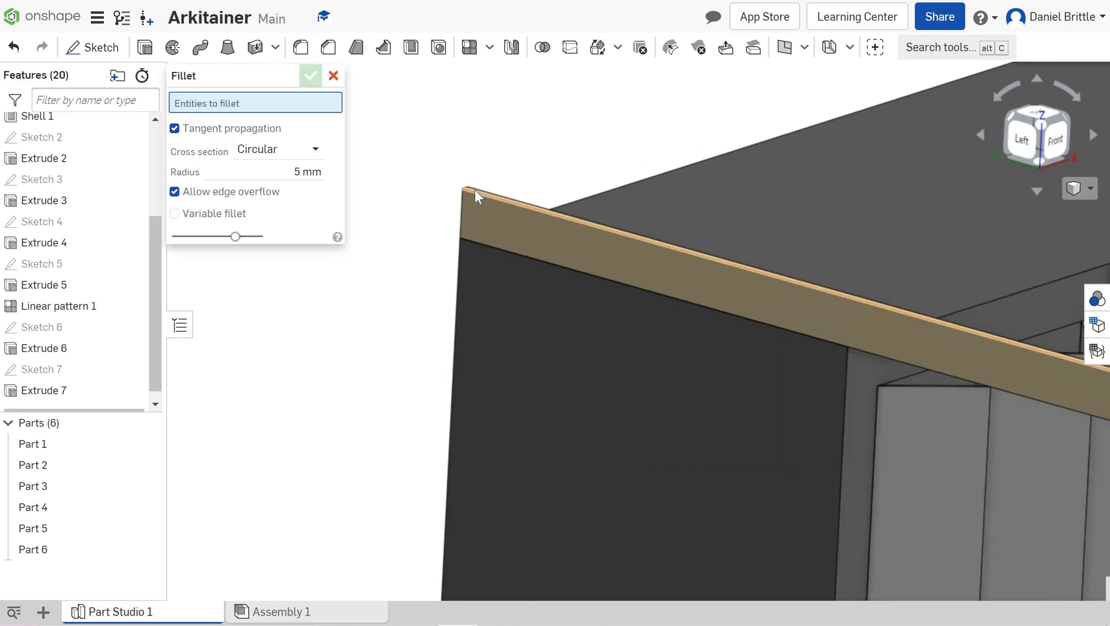
scroll(439, 212, up, 3)
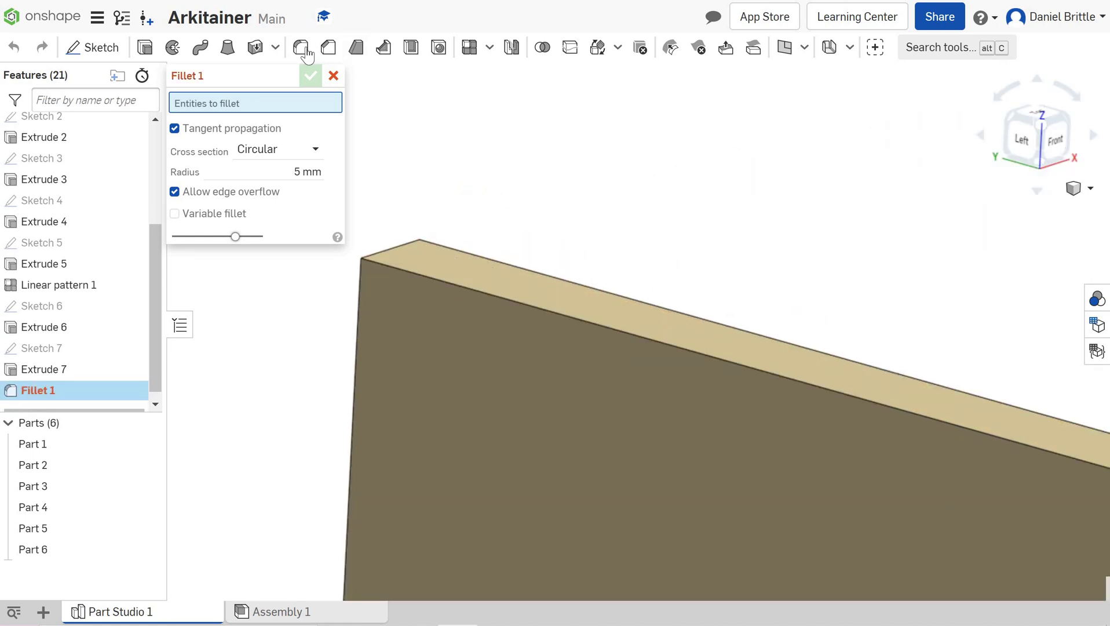
click(398, 244)
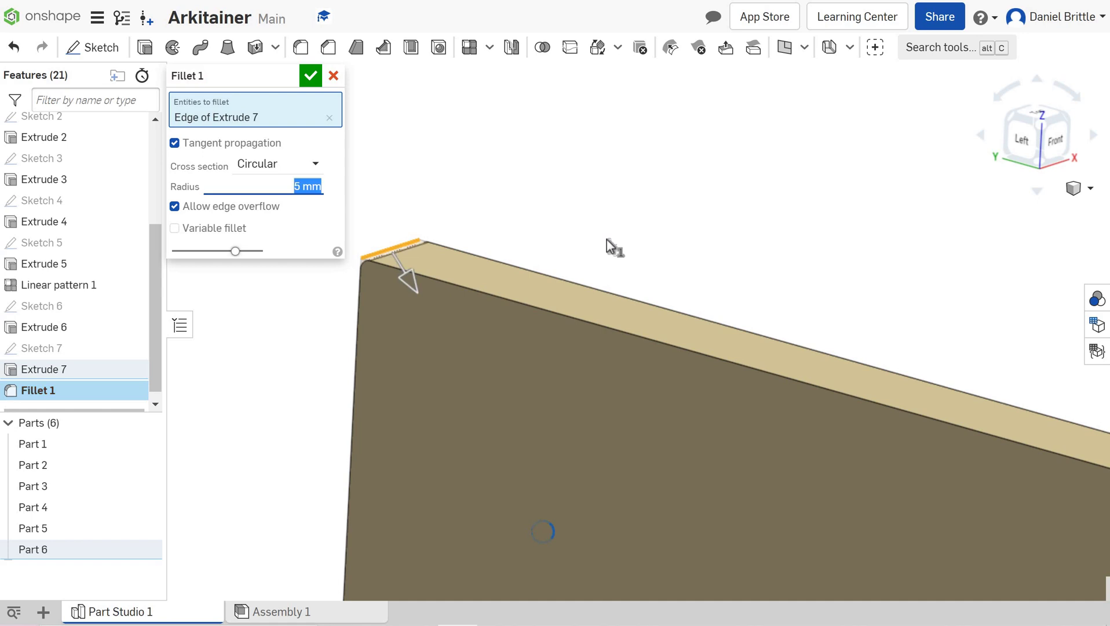
text(15)
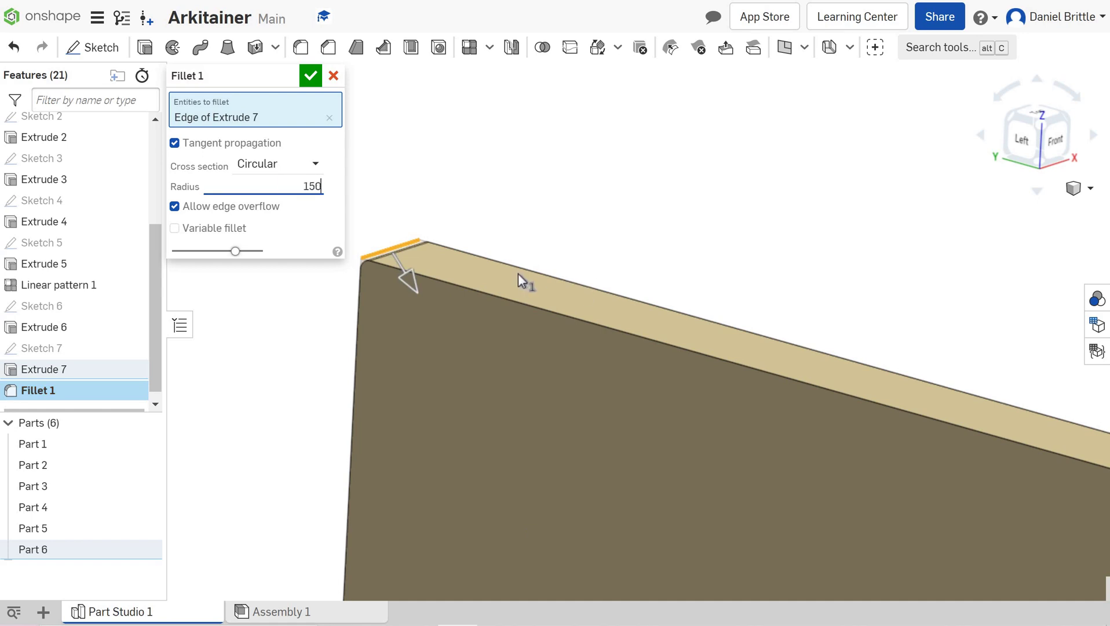
text(0)
key(Return)
Add the outer corner edge where the beam meets the post to the fillet and finish the feature
scroll(518, 276, down, 5)
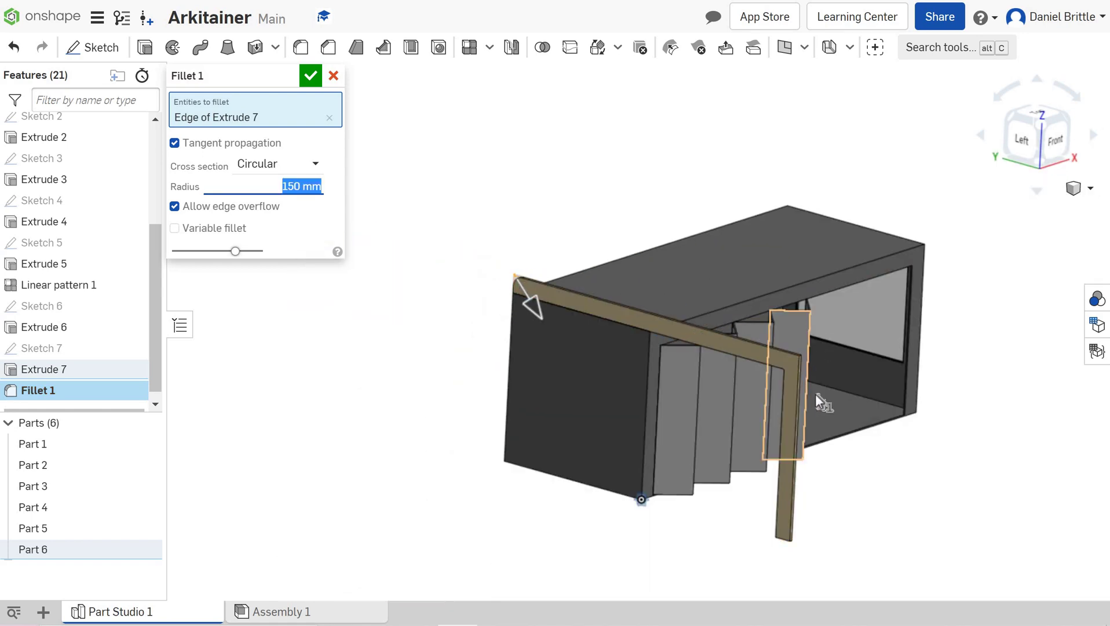
scroll(817, 400, up, 8)
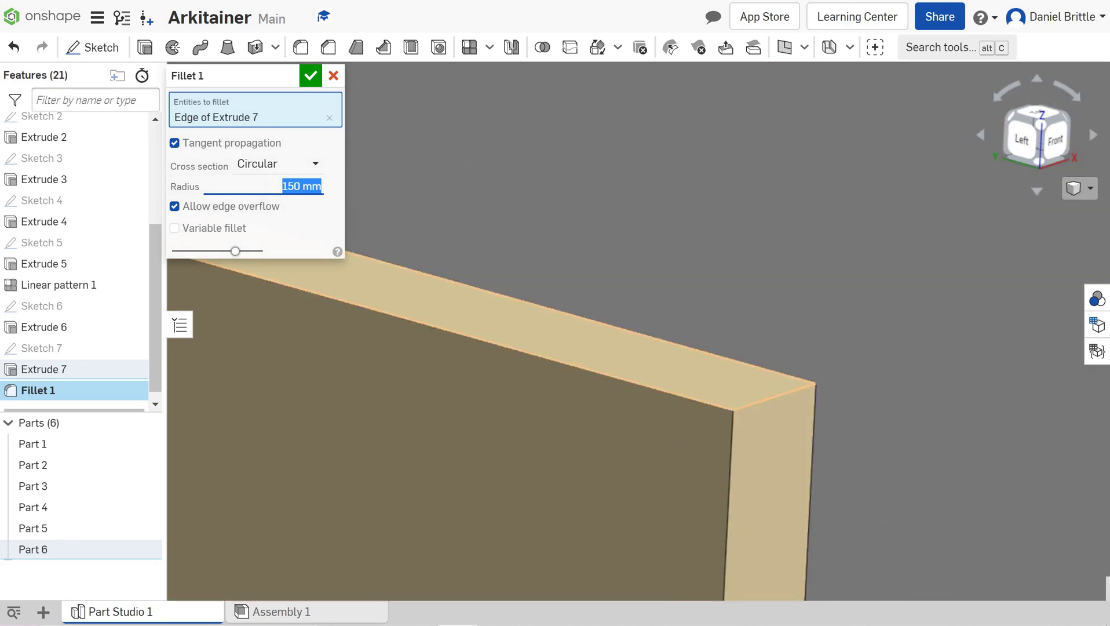
click(783, 393)
scroll(684, 337, down, 4)
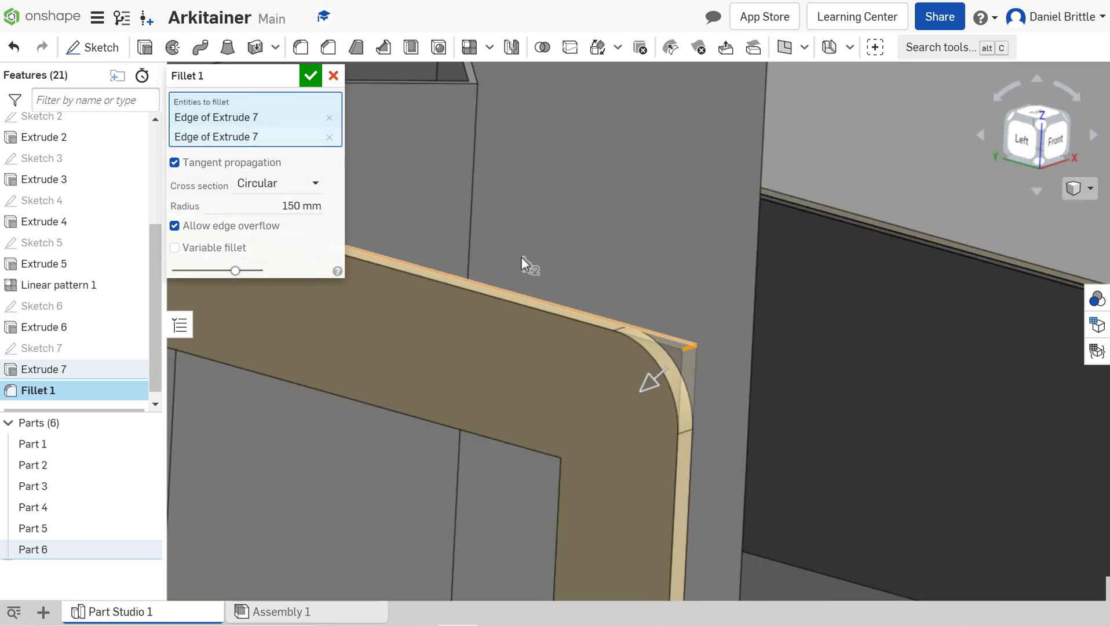
click(311, 76)
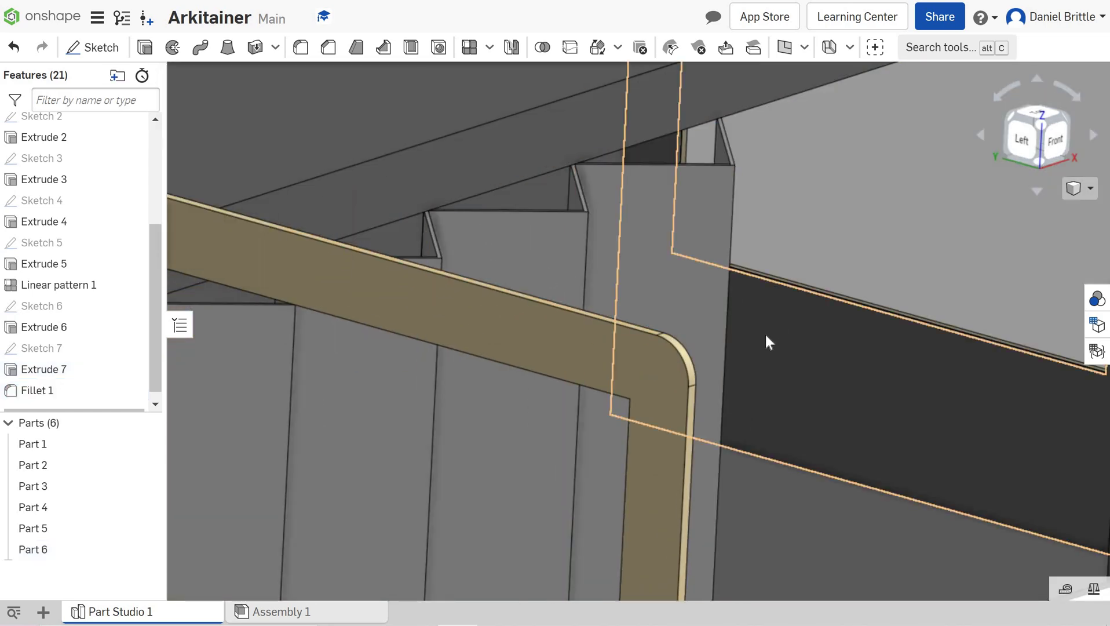
Create a linear part pattern of the beam and post frame, Part 6, along the container's long upper edge on the door side
scroll(766, 334, down, 10)
scroll(779, 458, up, 2)
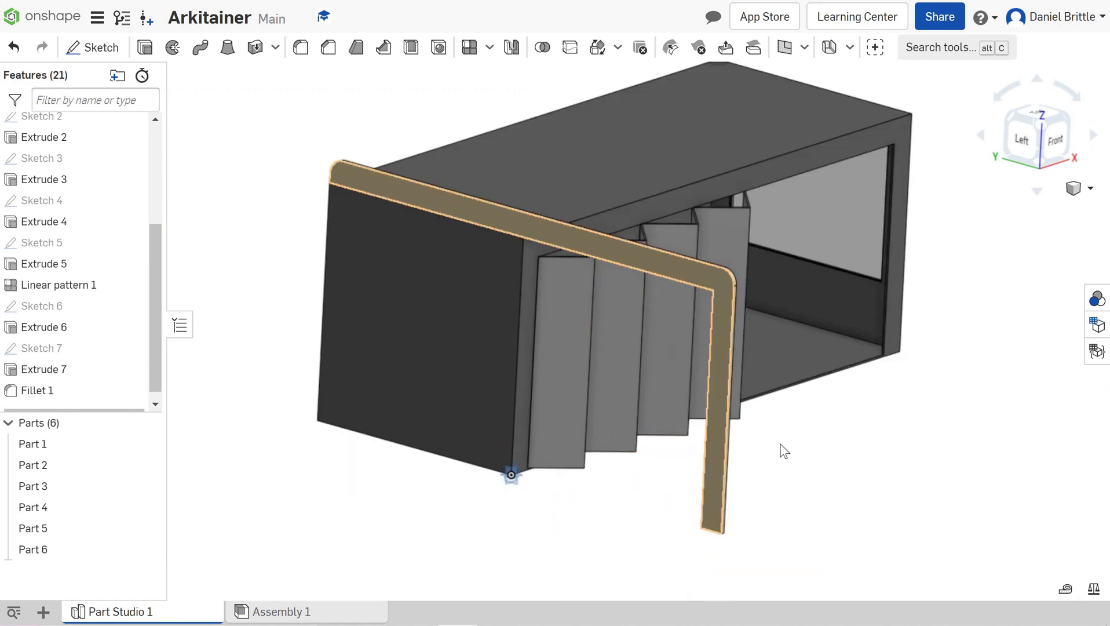
right_drag(784, 451, 508, 248)
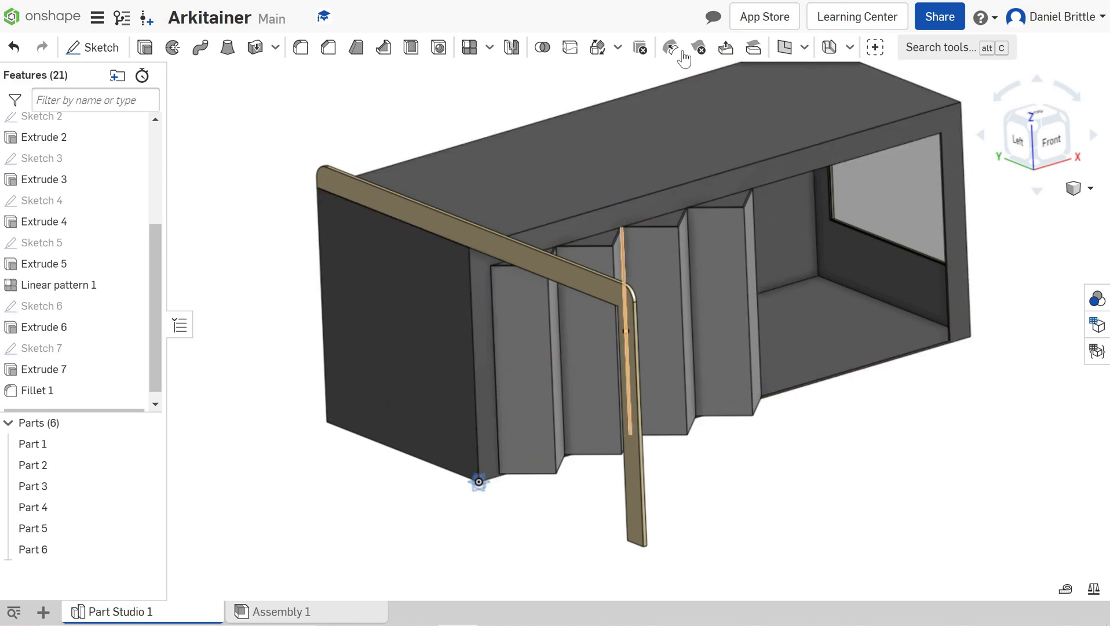
click(470, 47)
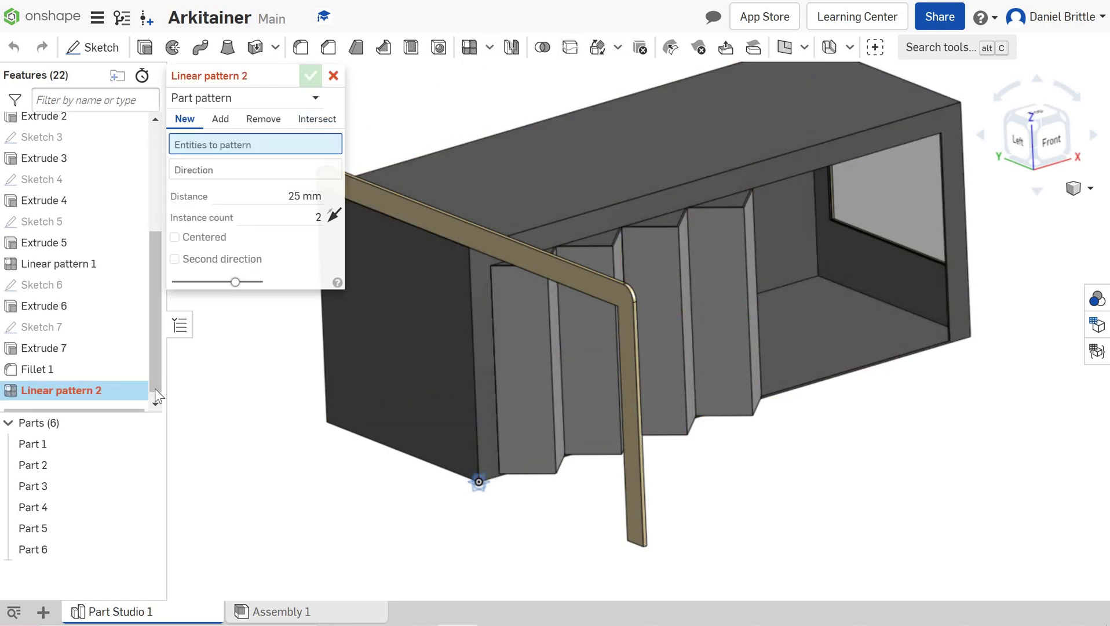
click(37, 551)
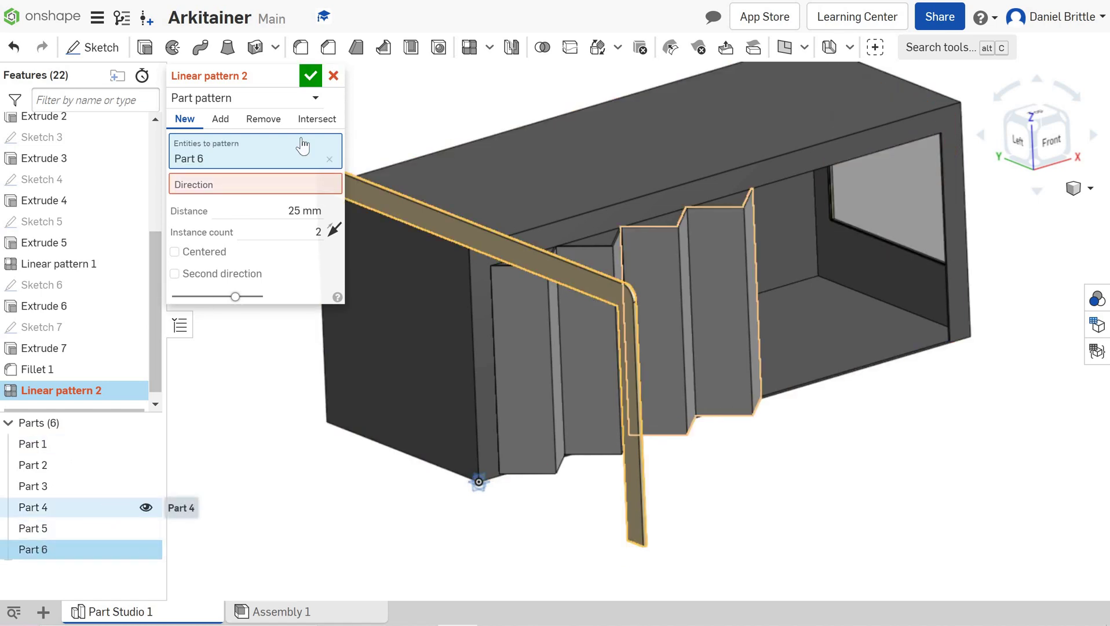
click(281, 183)
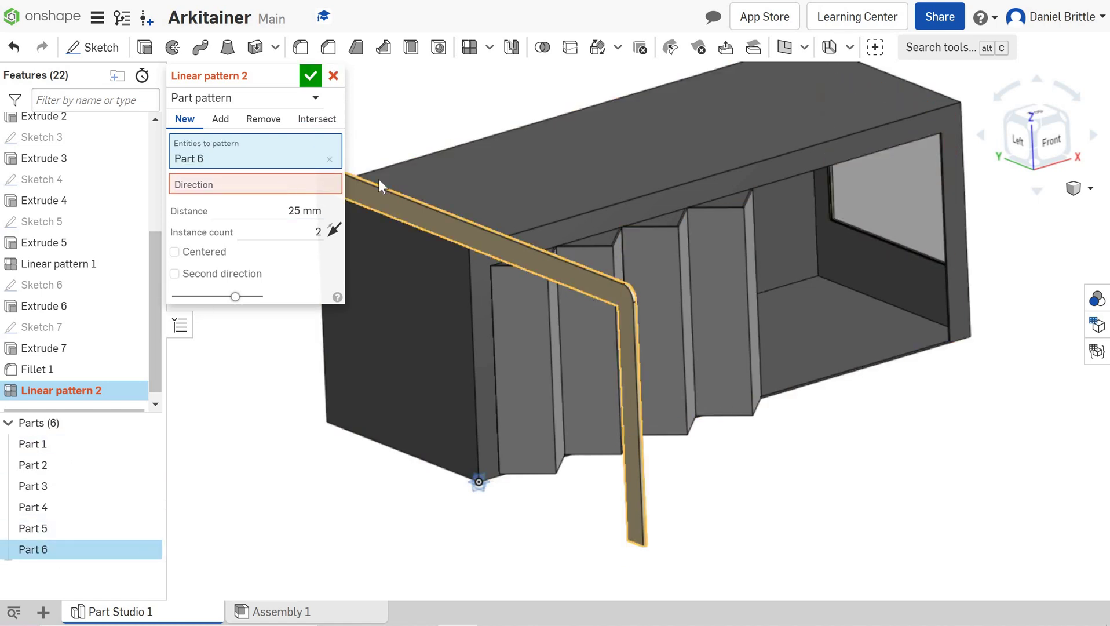
click(657, 196)
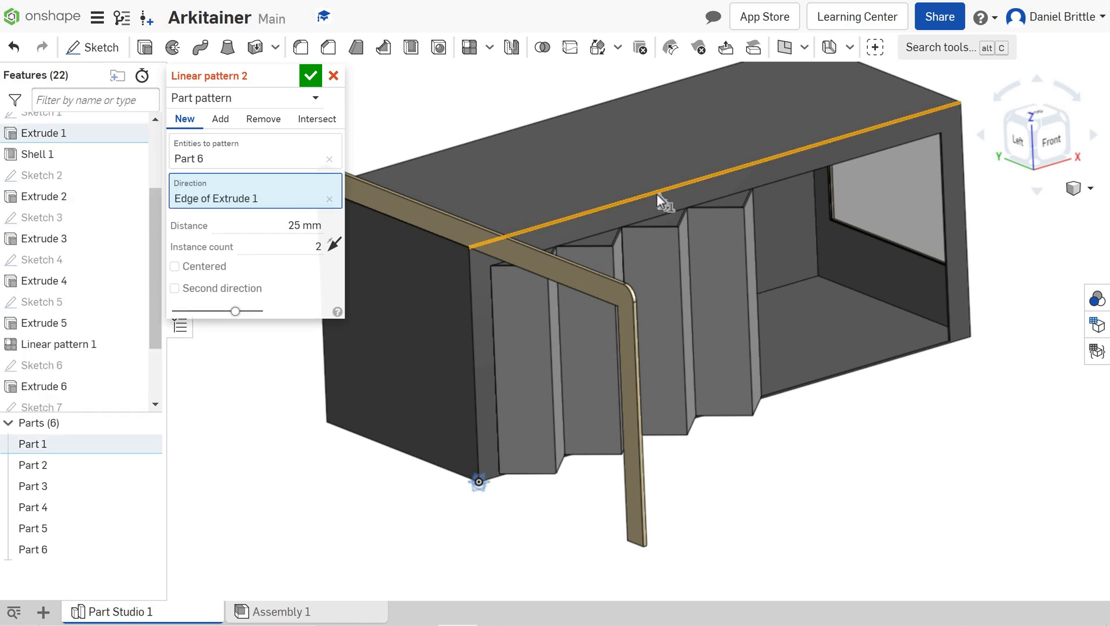
Set the frame pattern to 10 instances spaced 300 mm apart
click(315, 246)
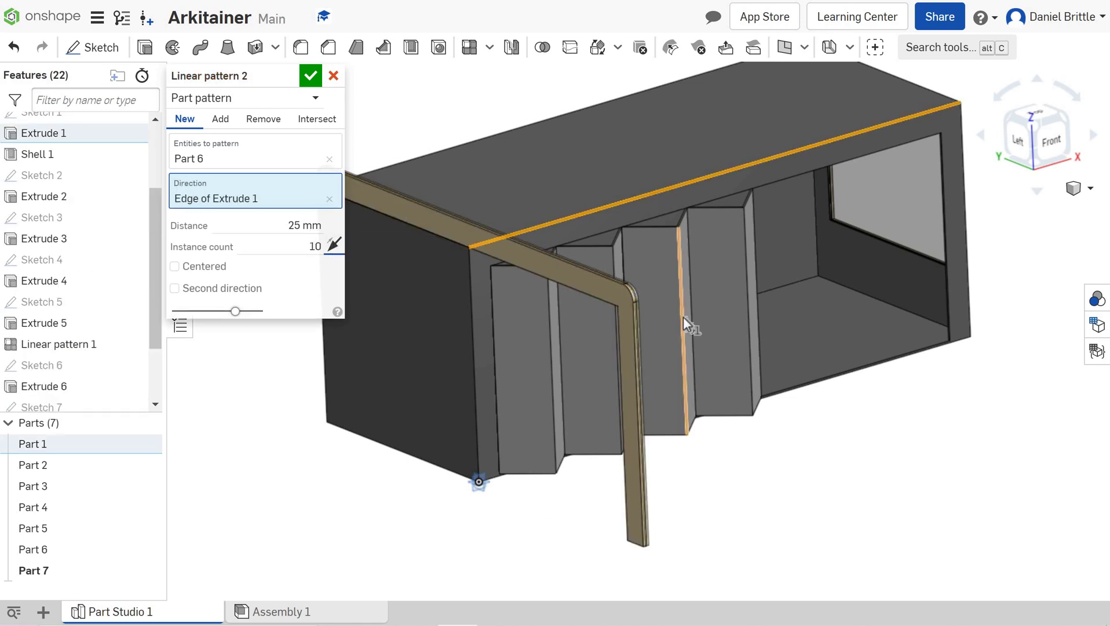
click(302, 226)
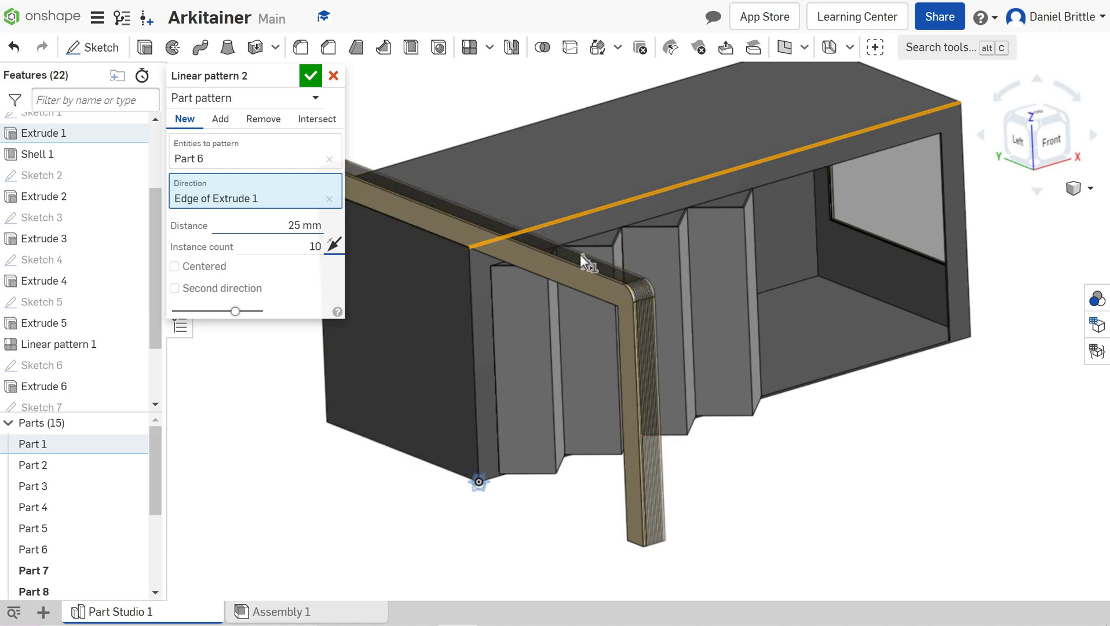
text(3)
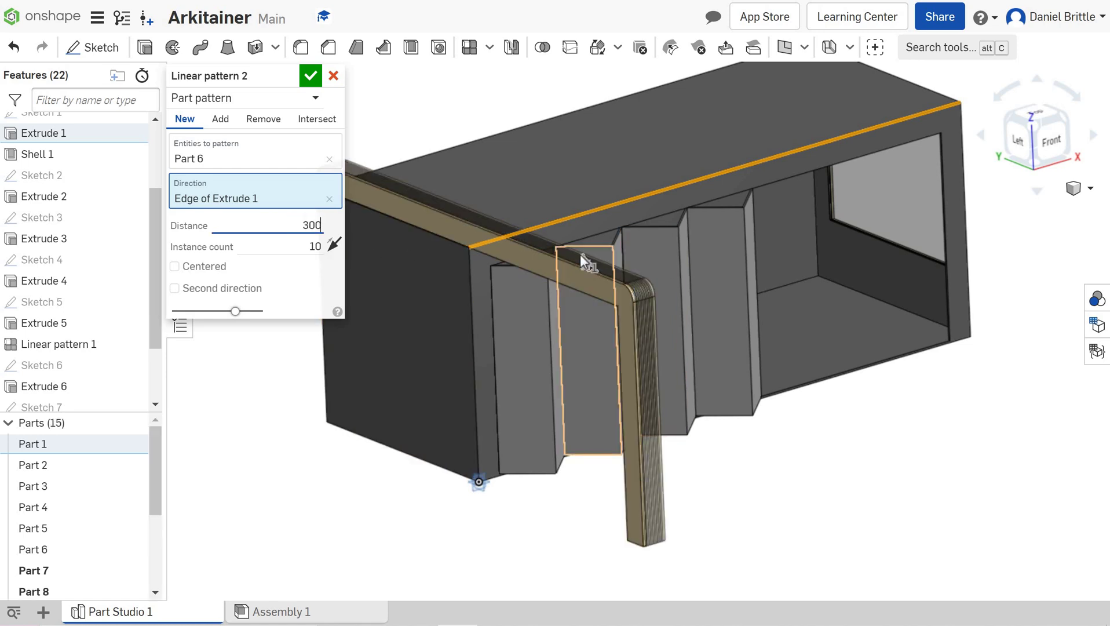
text(00)
key(Tab)
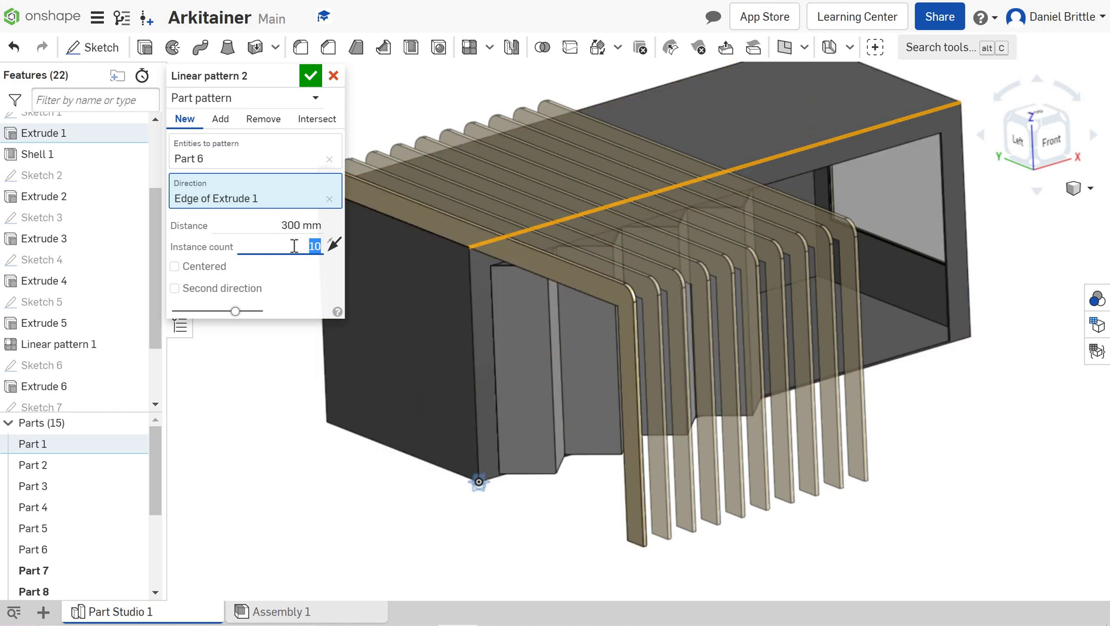
Change the frame pattern to 7 instances spaced 400 mm apart
key(shift+Tab)
text(4)
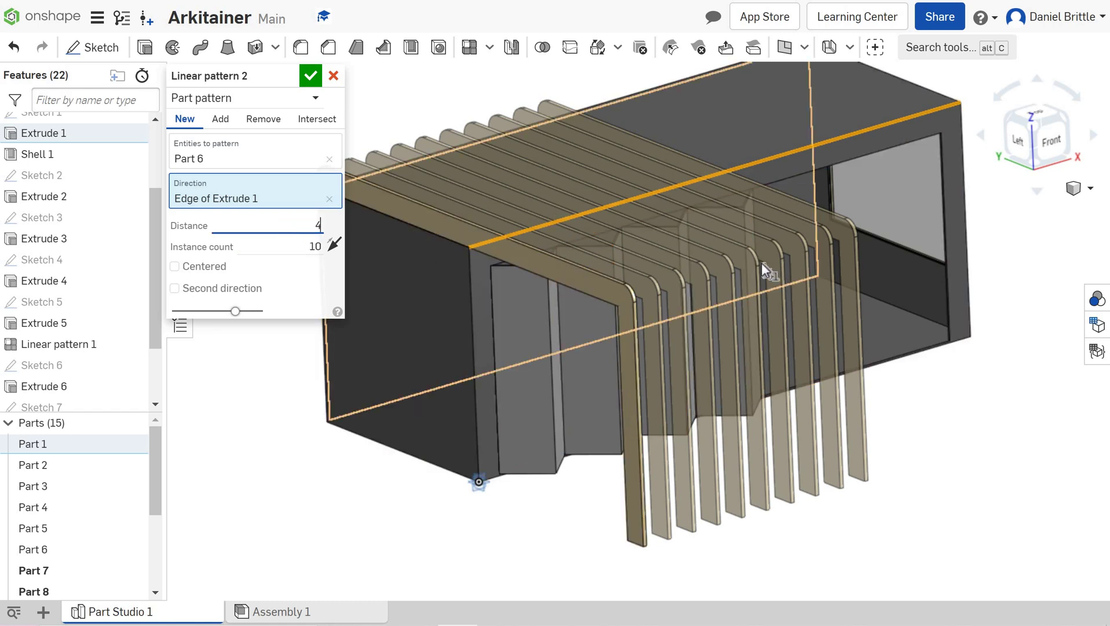
text(00)
key(Tab)
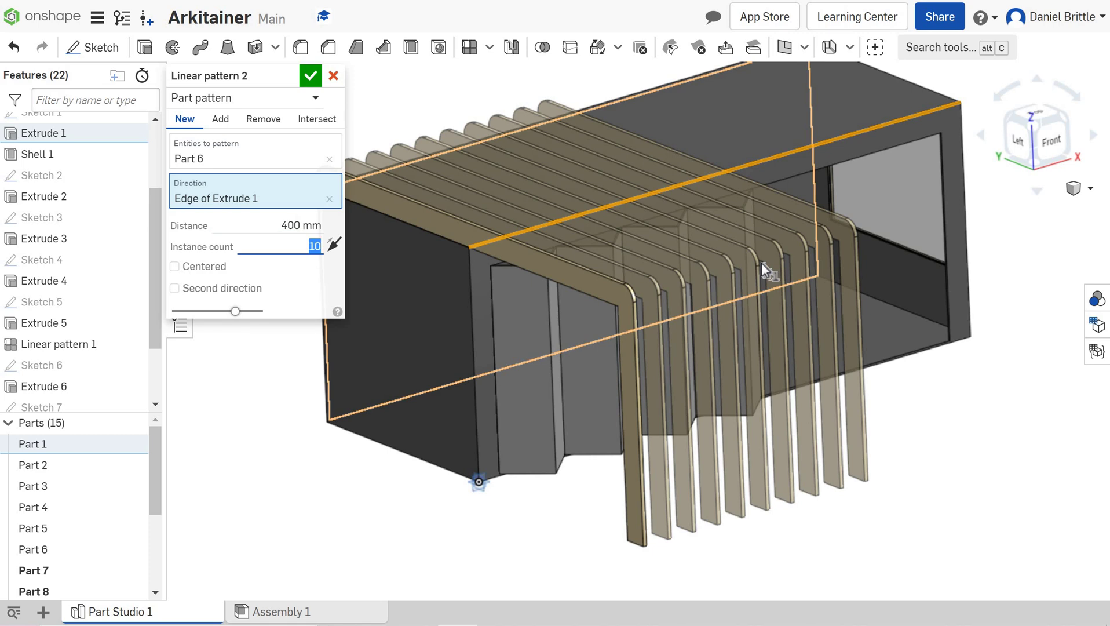
text(7)
key(Tab)
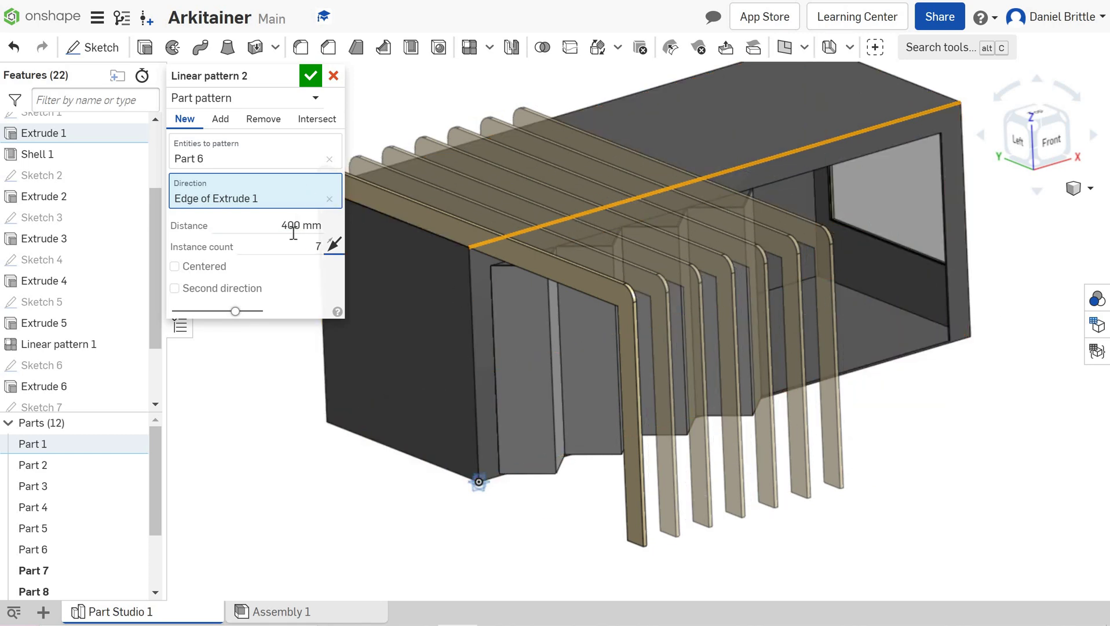
Set the spacing between the patterned frames to 600 mm, check the preview from several sides and finish the pattern
click(622, 247)
text(6)
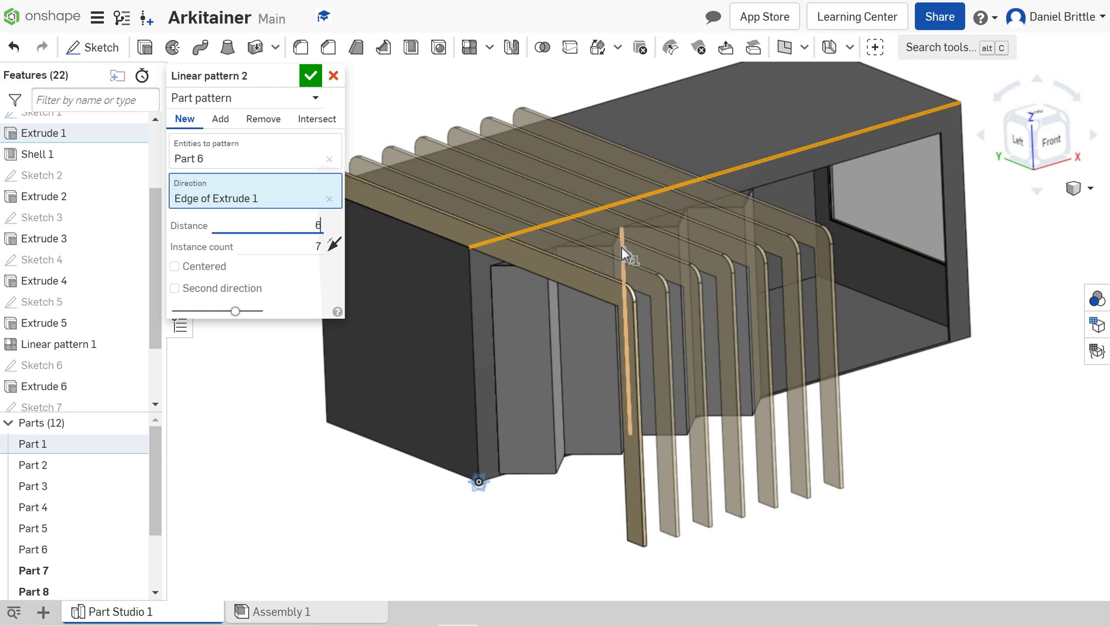
text(00)
key(Tab)
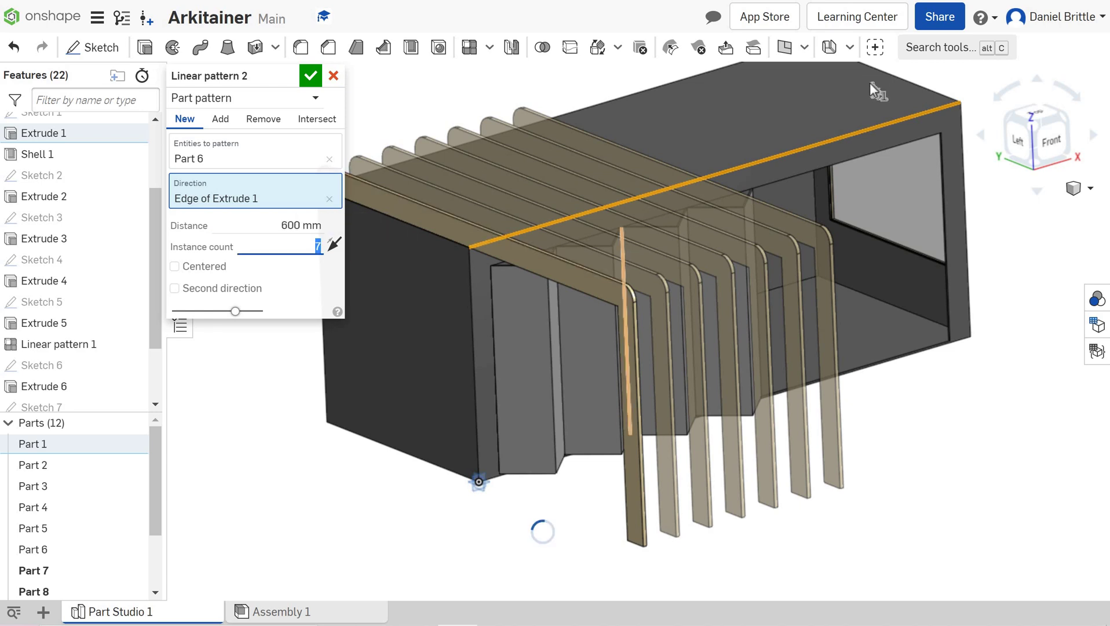
key(shift+1)
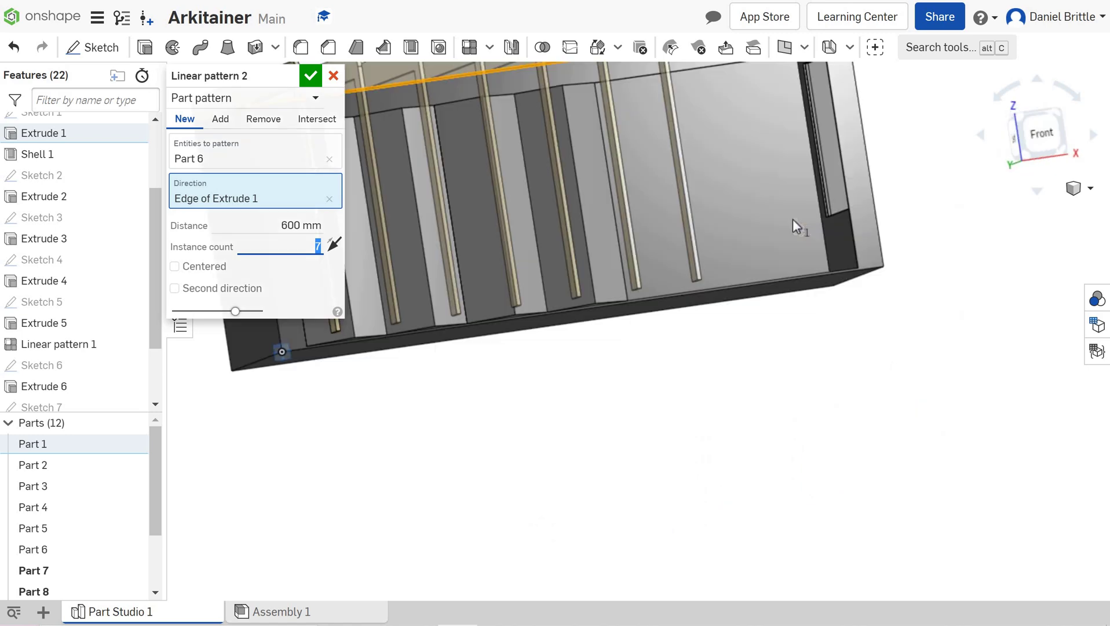
key(shift+7)
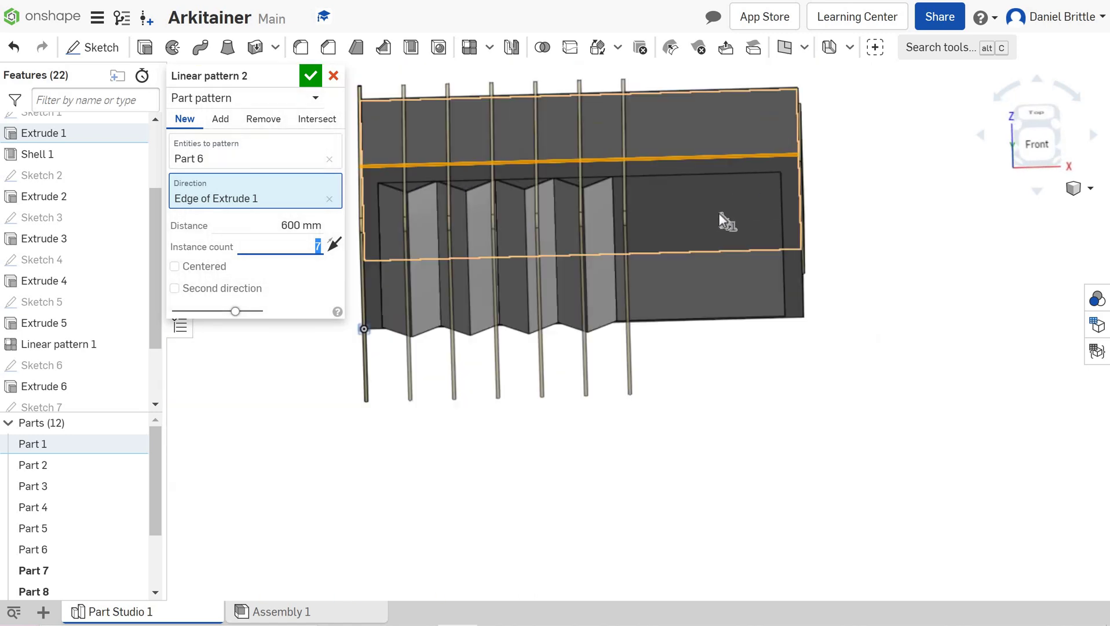
key(shift+1)
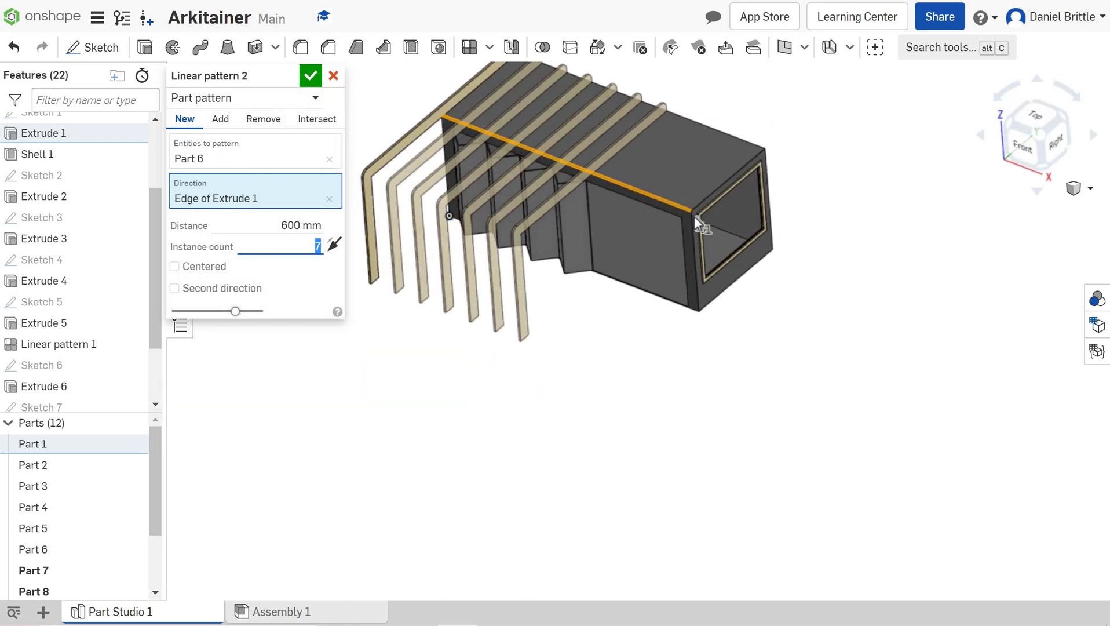
key(shift+7)
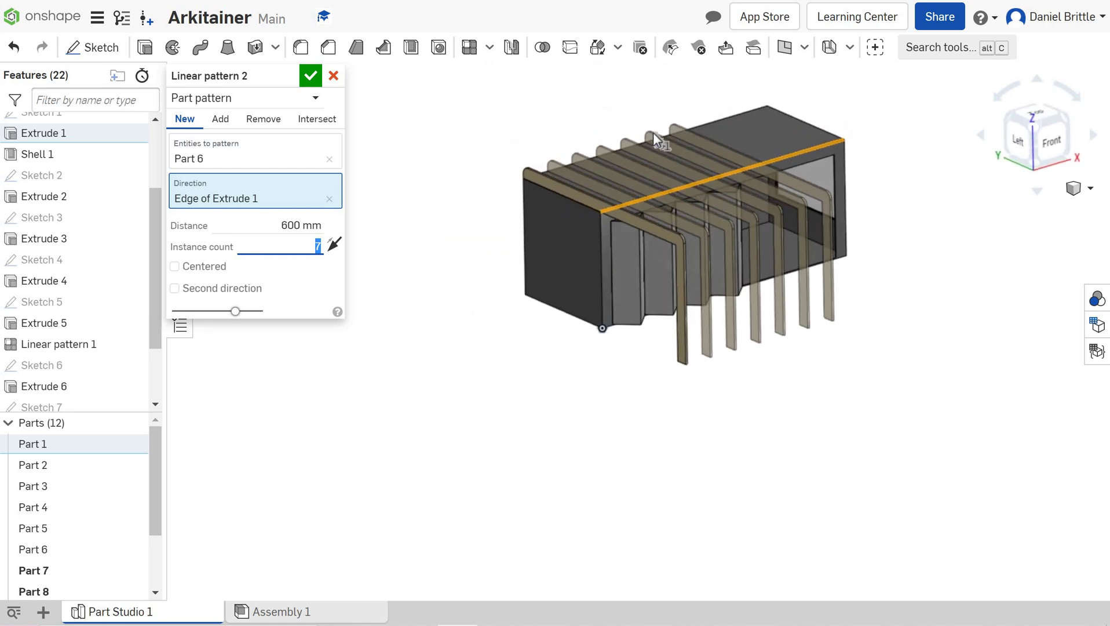
click(311, 76)
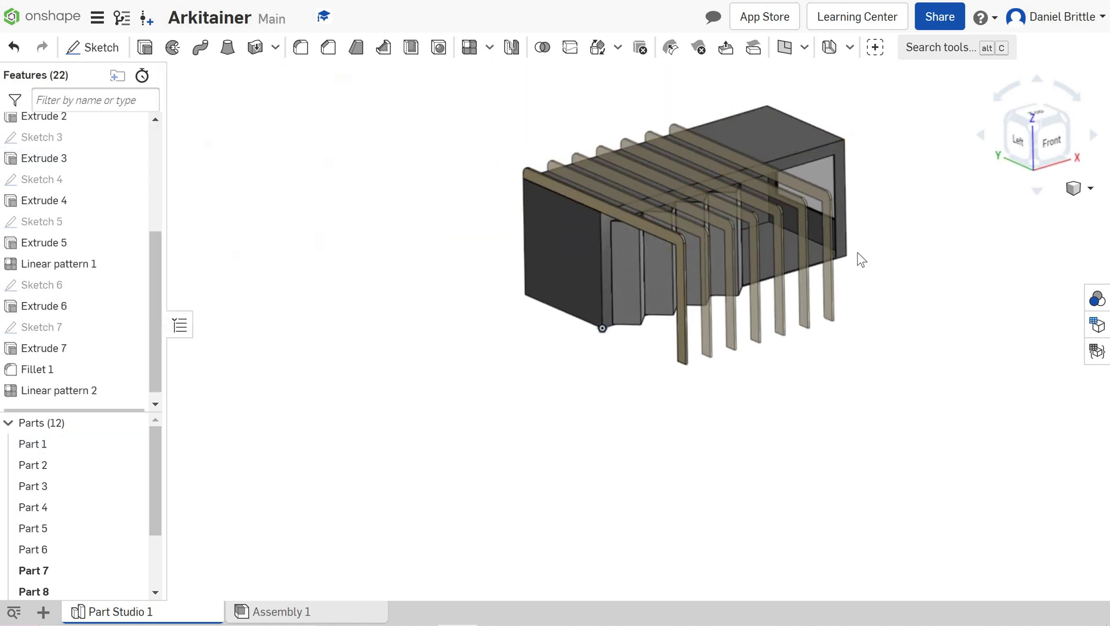
right_drag(796, 272, 737, 260)
scroll(573, 244, up, 2)
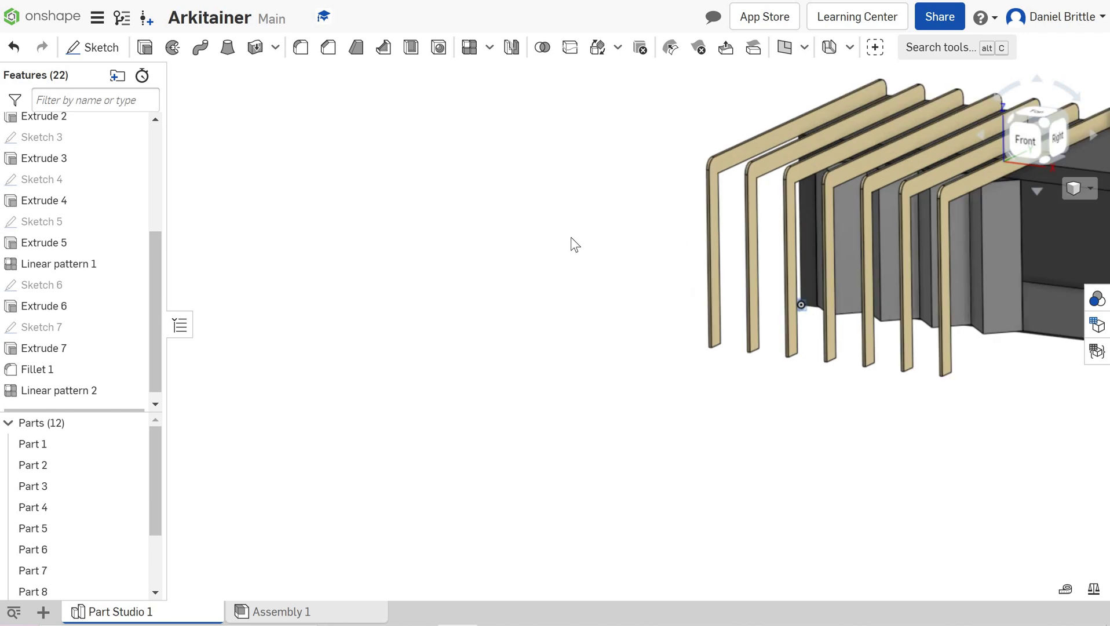
scroll(573, 245, down, 4)
scroll(825, 209, up, 5)
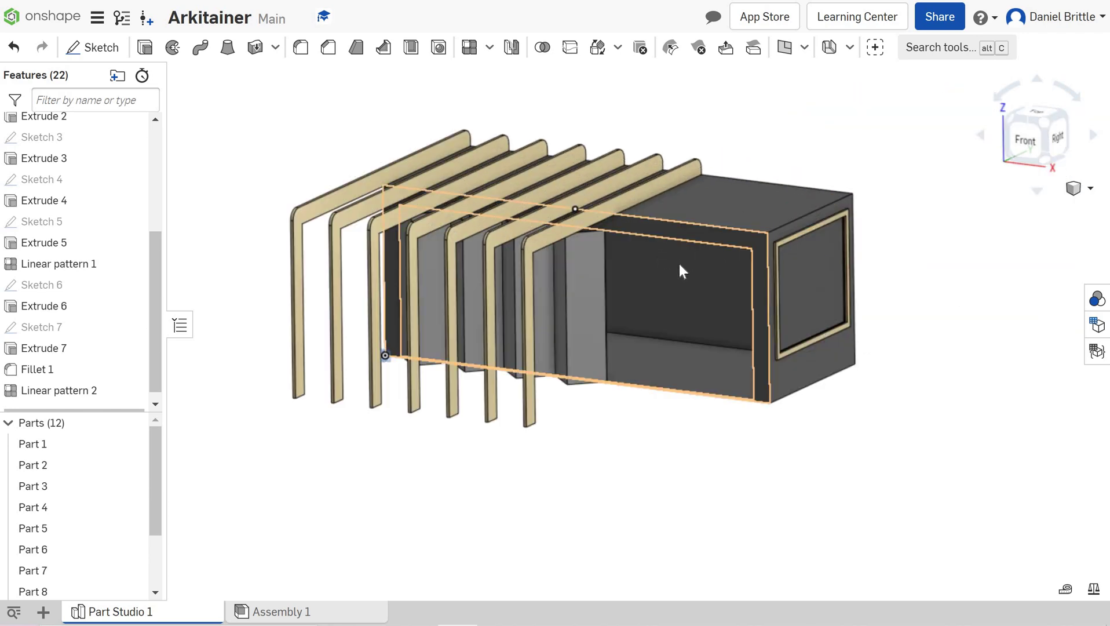
right_drag(674, 268, 559, 180)
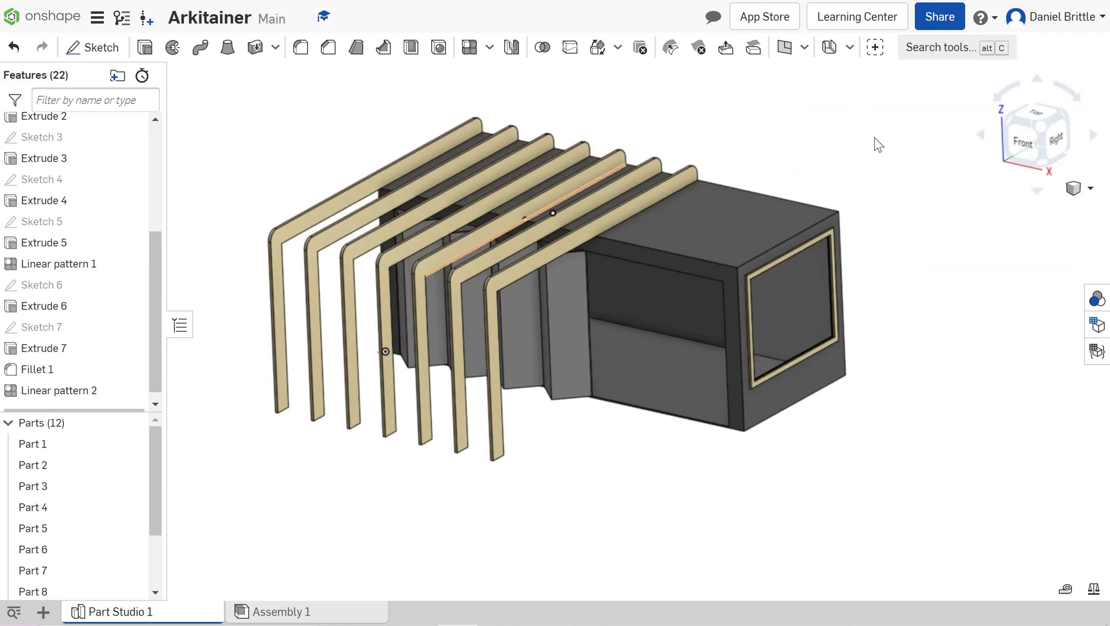